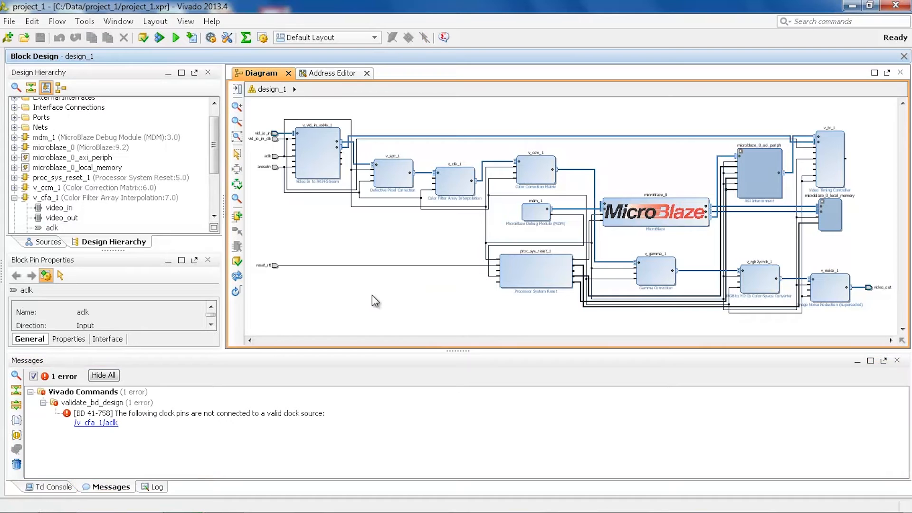
- Turn on auto-fit to selection, locate the unclocked aclk pin of v_cfa_1 from its error message, and connect it to the external port aclk
click(237, 184)
click(110, 423)
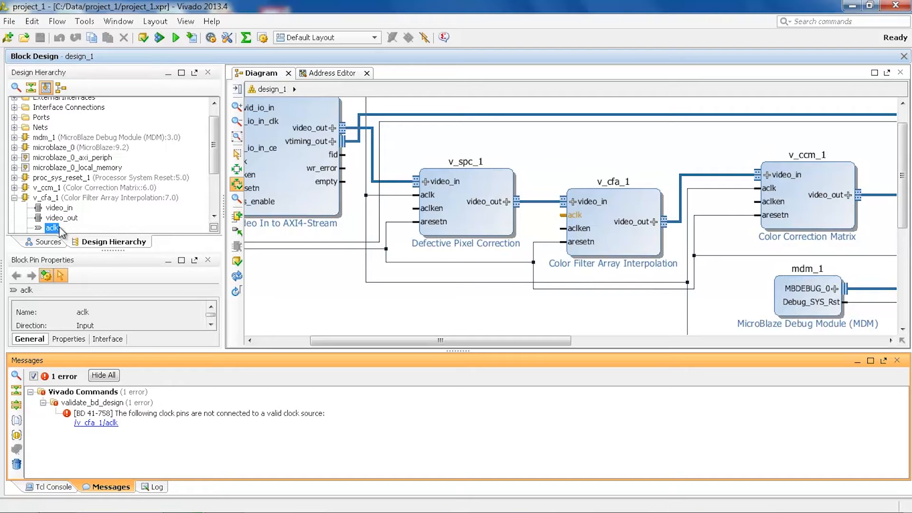
right_click(565, 214)
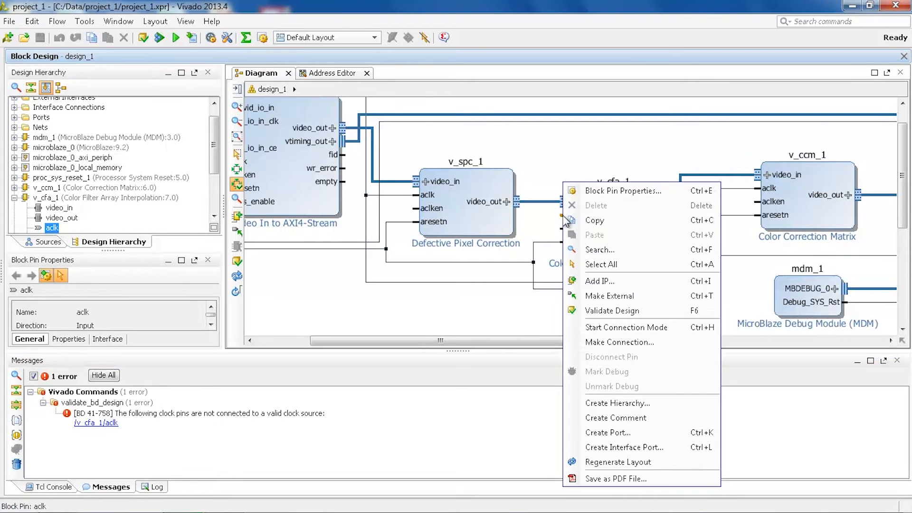
click(636, 343)
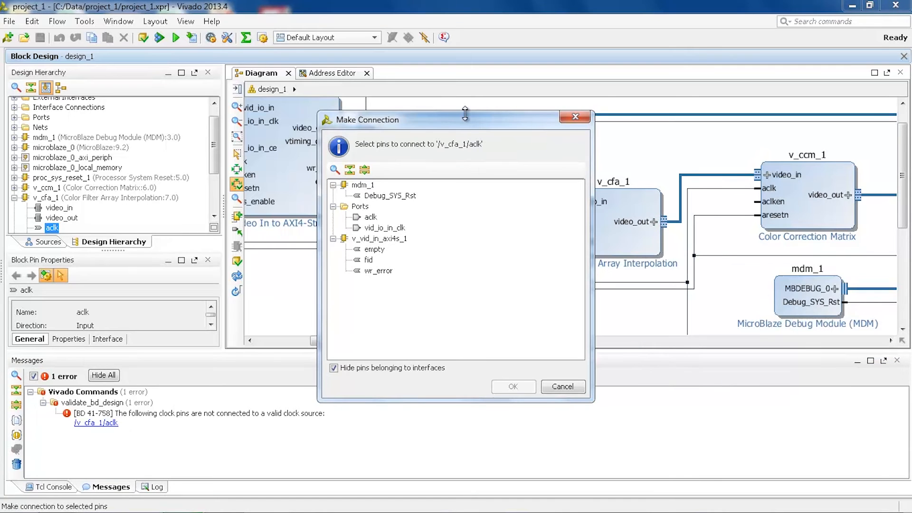
drag(466, 117, 185, 128)
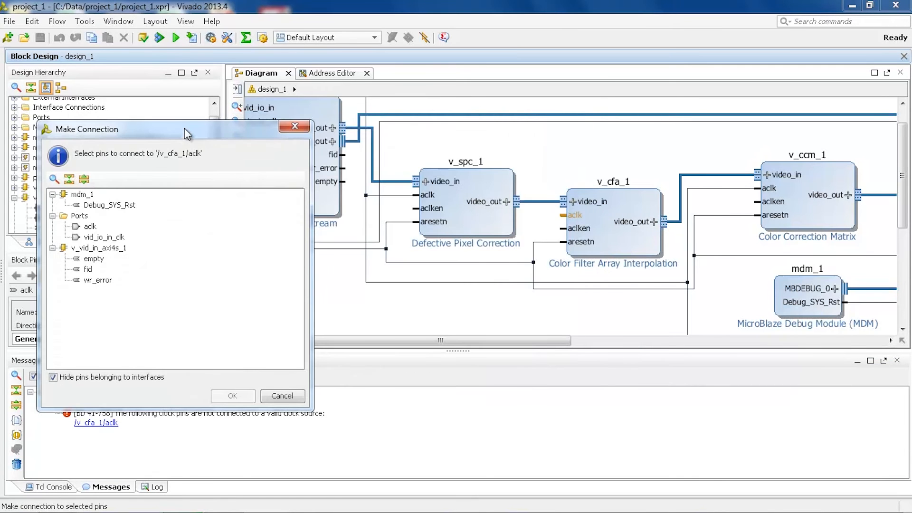
click(90, 227)
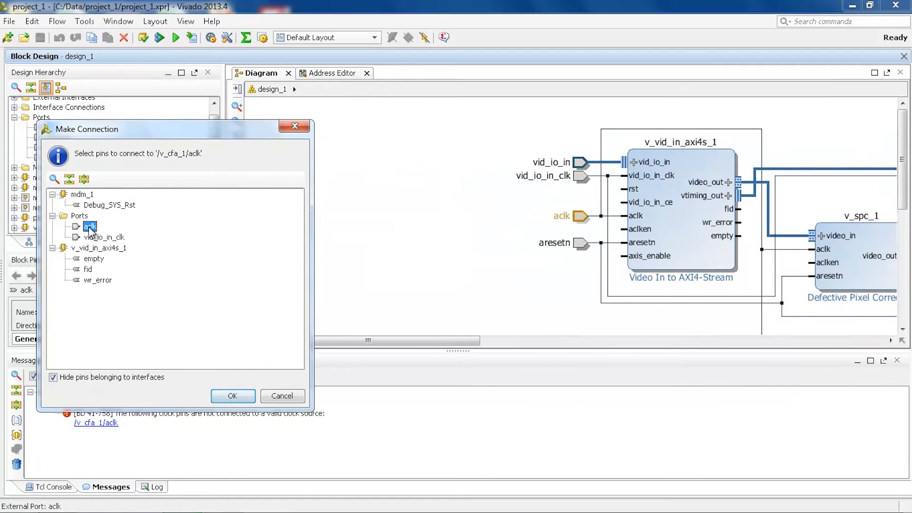
click(216, 398)
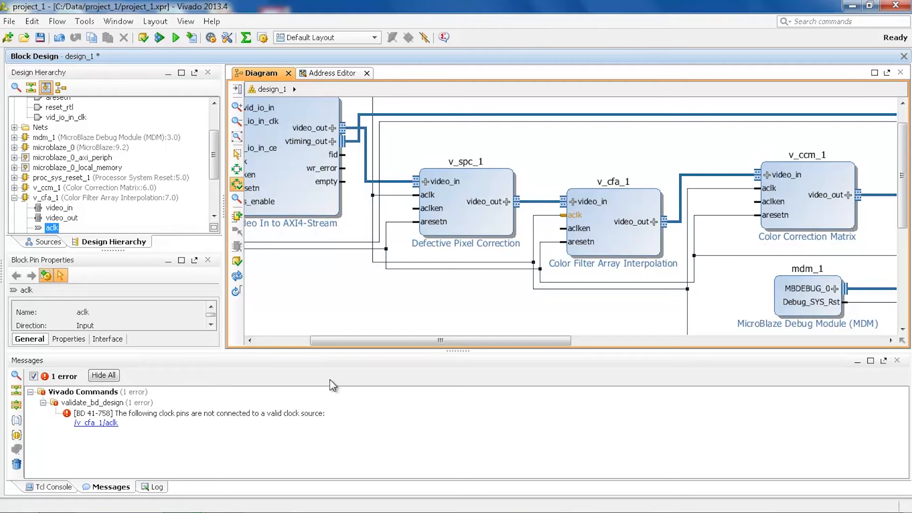
- Search the block design for "gamma" and locate the v_gamma_1 block in the diagram
click(902, 341)
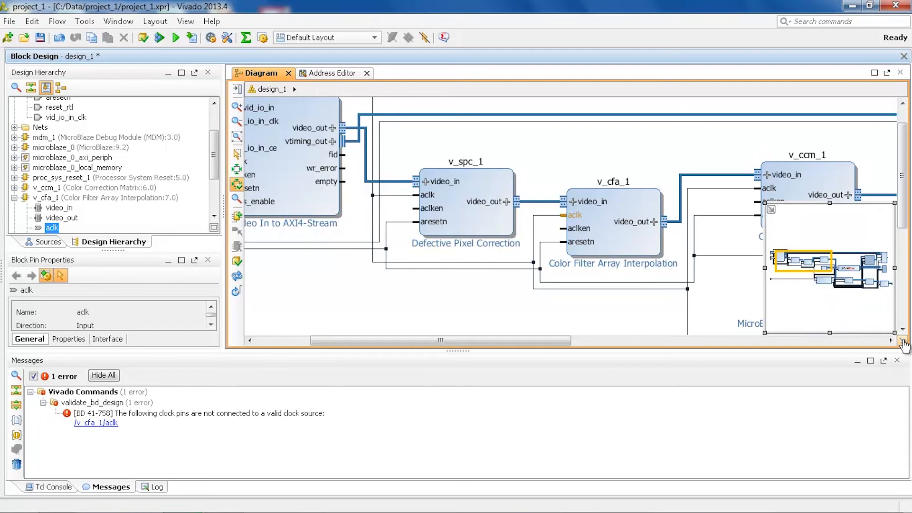
drag(535, 340, 547, 325)
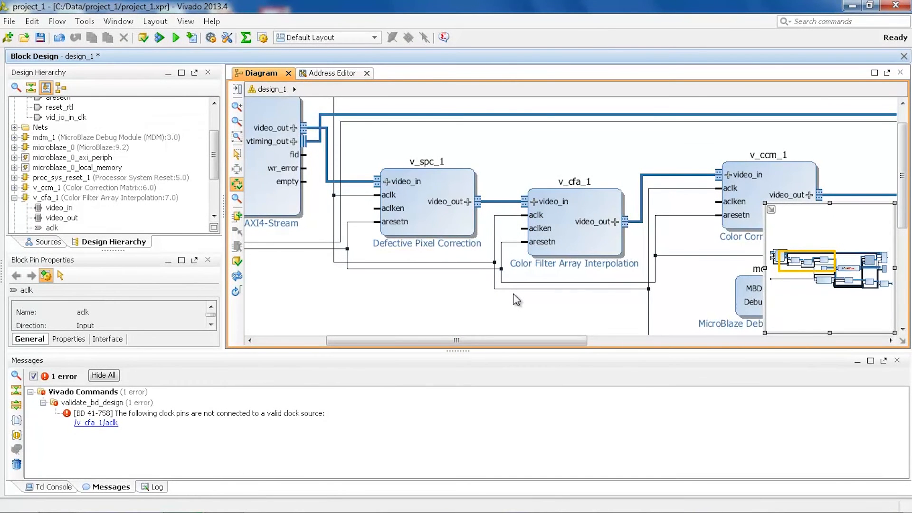
right_click(516, 300)
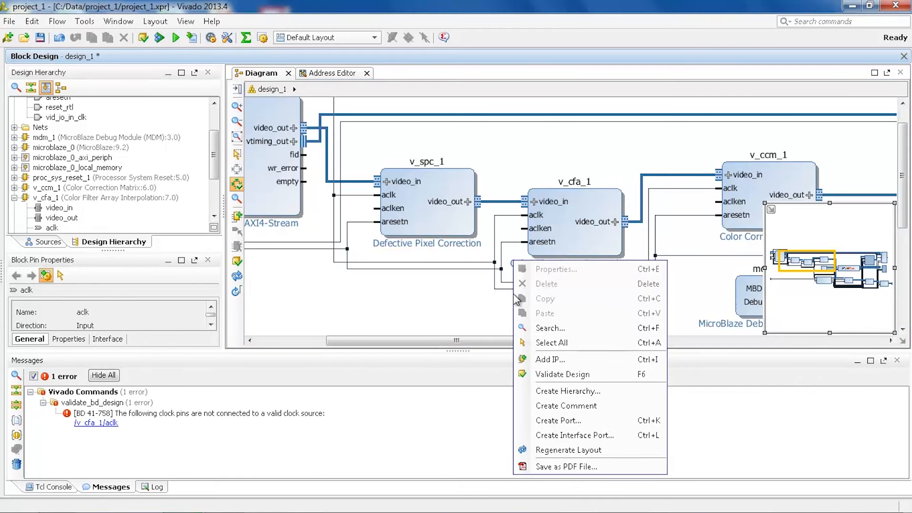
click(589, 329)
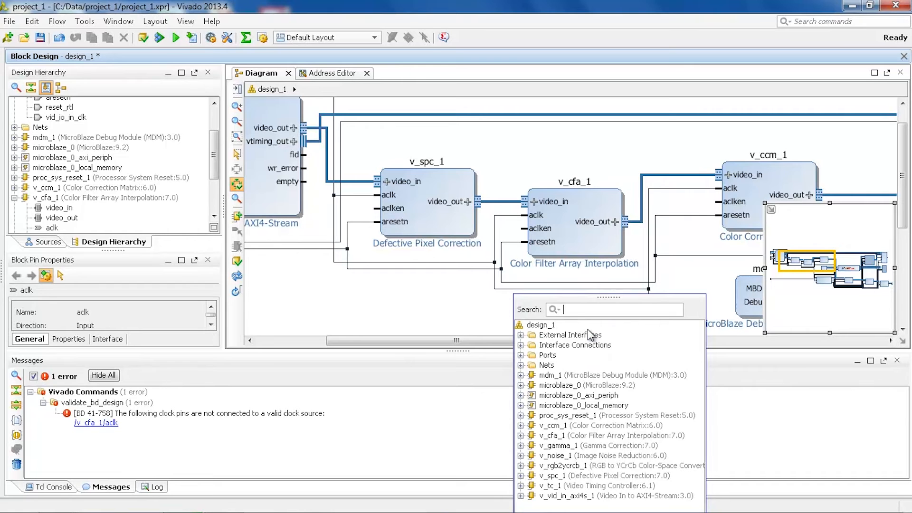
text(gamma)
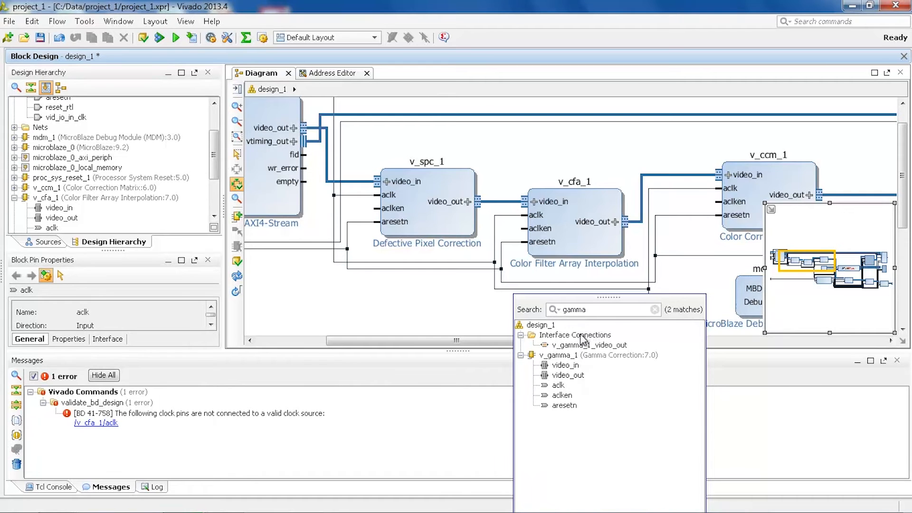
click(577, 357)
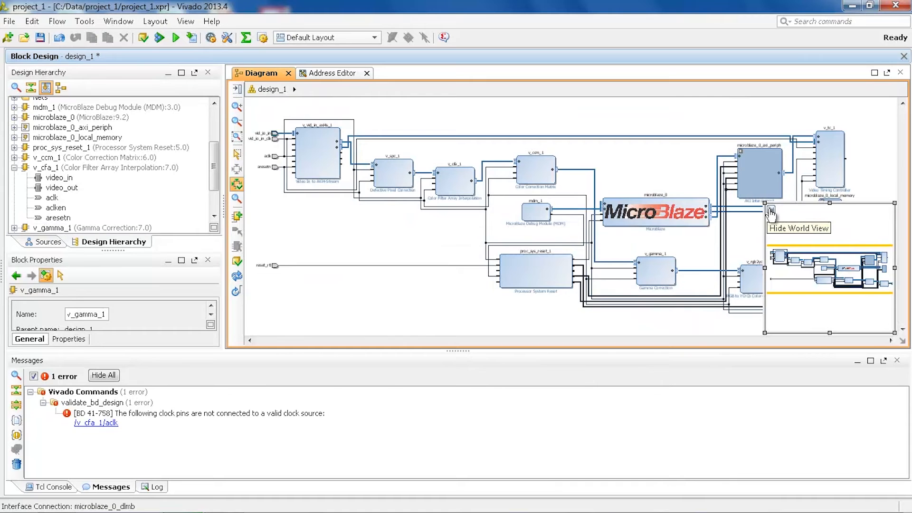
click(769, 210)
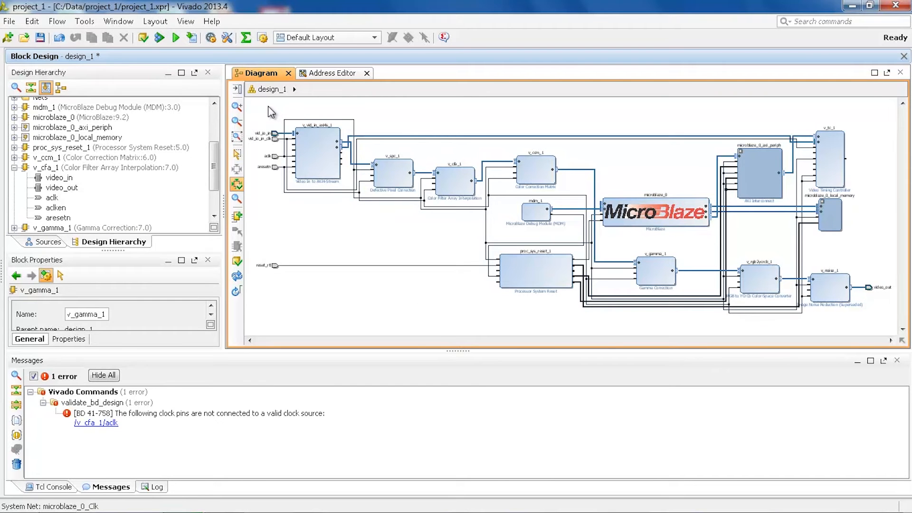
- Area-select only the blocks v_vid_in_axi4s_1, v_spc_1 and v_cfa_1, excluding nets, pins, interfaces and ports
drag(268, 107, 479, 229)
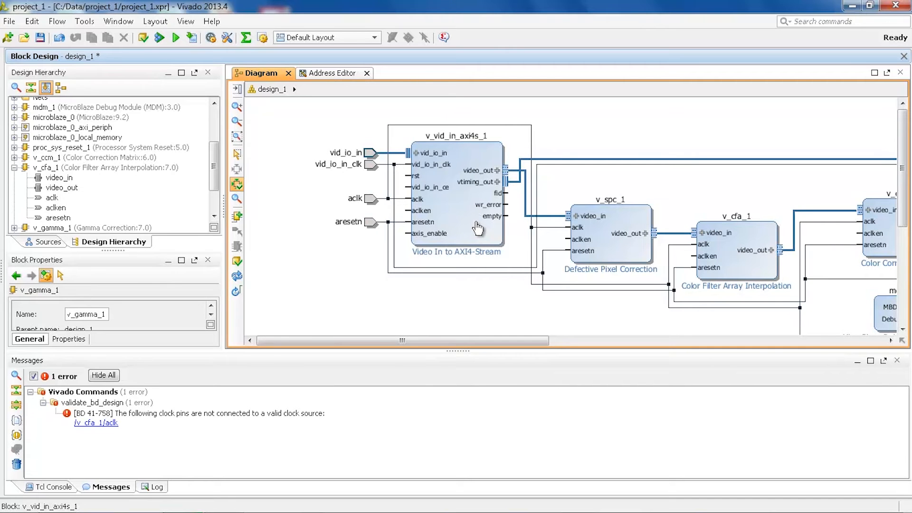
click(236, 155)
drag(320, 111, 800, 309)
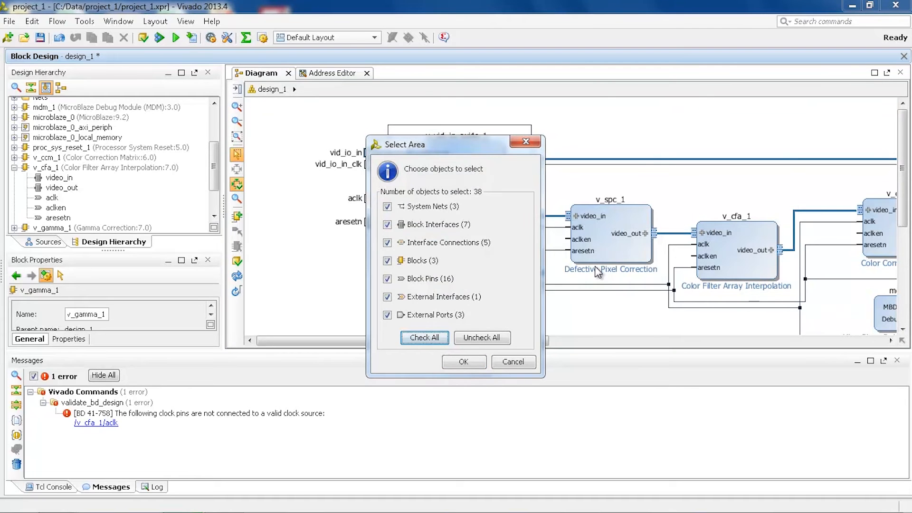
click(474, 339)
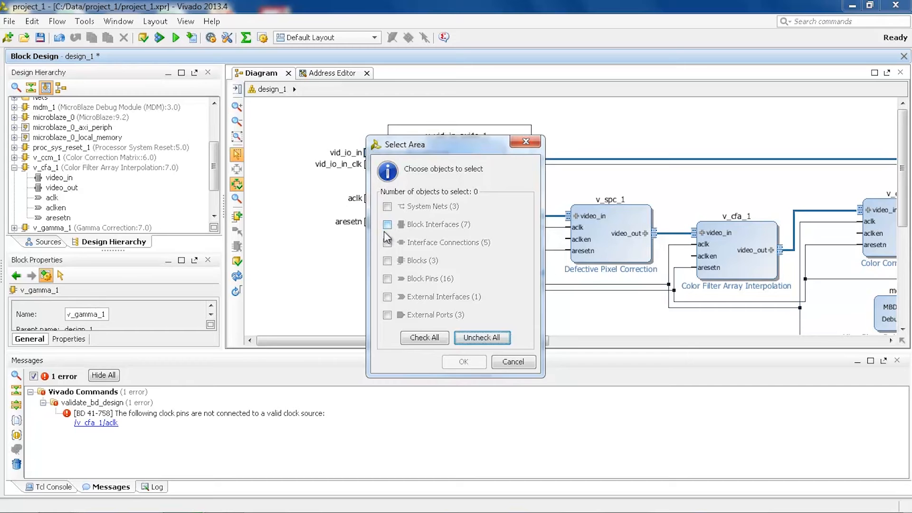
click(387, 260)
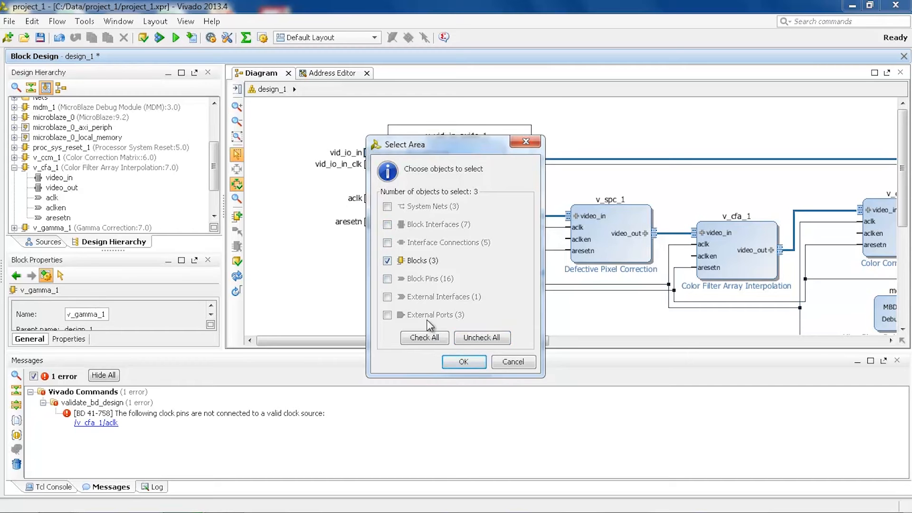
click(464, 361)
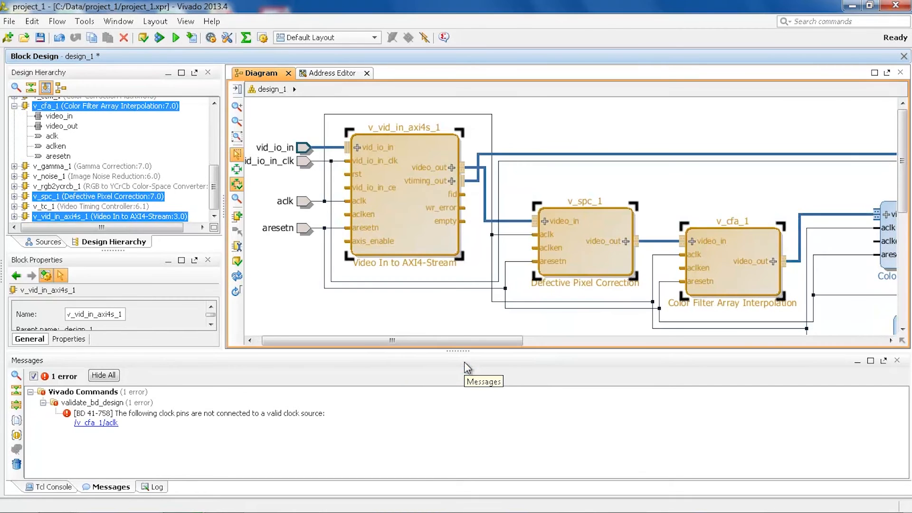
- Add the blocks v_ccm_1, v_gamma_1, v_rgb2ycrcb_1, v_noise_1 and v_tc_1 to the current selection
drag(467, 307, 448, 292)
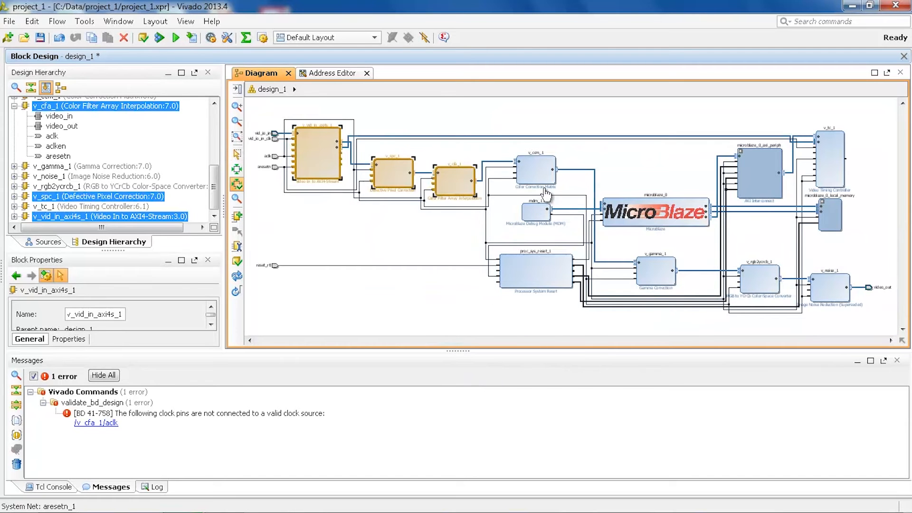
ctrl+click(541, 172)
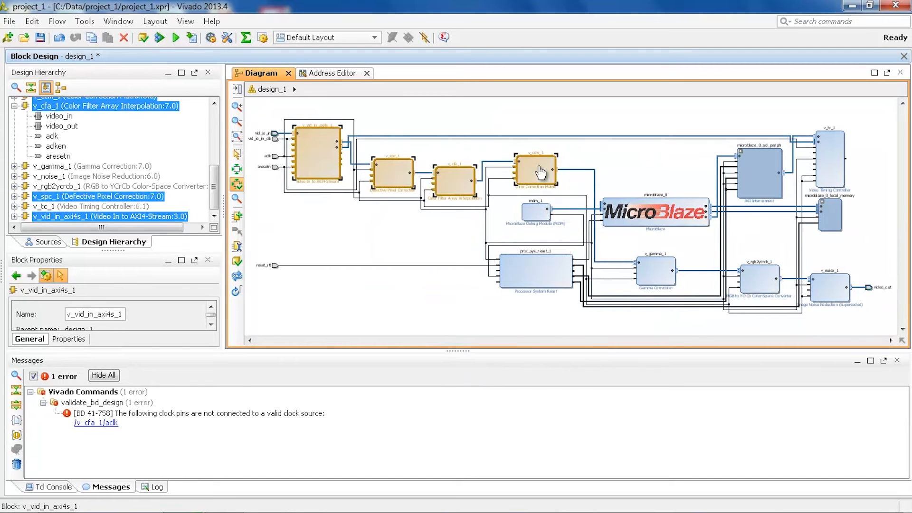
ctrl+click(657, 271)
ctrl+click(760, 280)
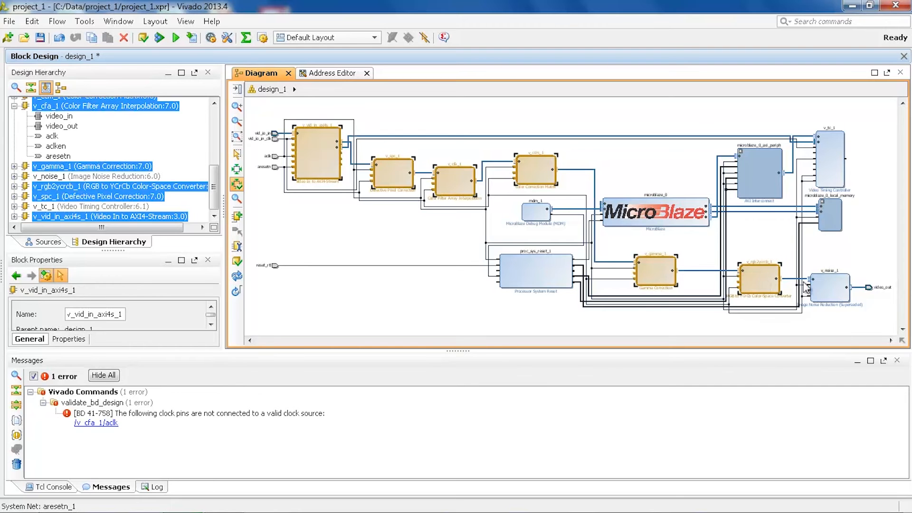
ctrl+click(827, 290)
ctrl+click(827, 150)
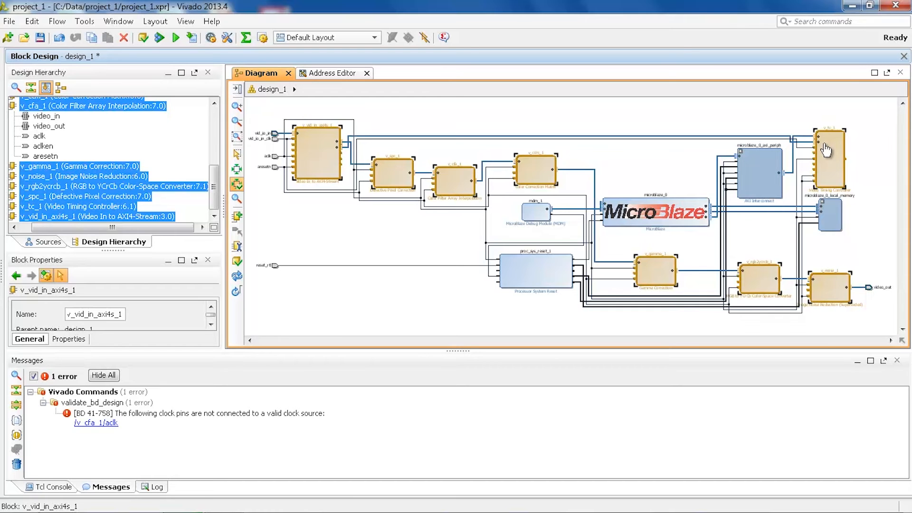
- Move the eight selected blocks into a new hierarchy named video_pipeline and regenerate the diagram layout
right_click(827, 150)
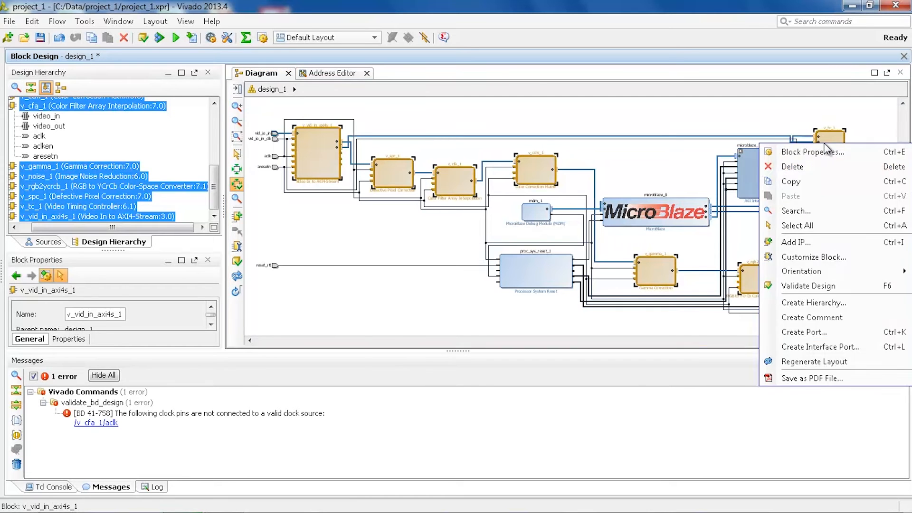
click(833, 300)
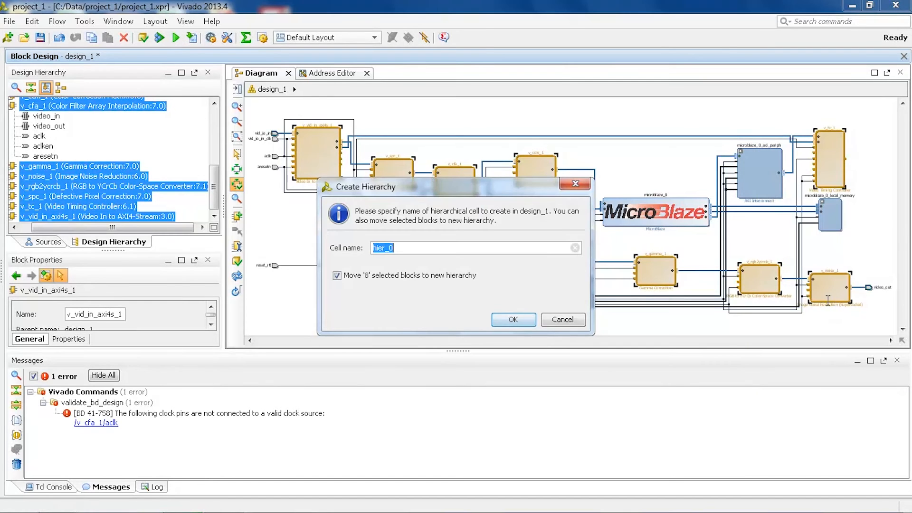
text(video)
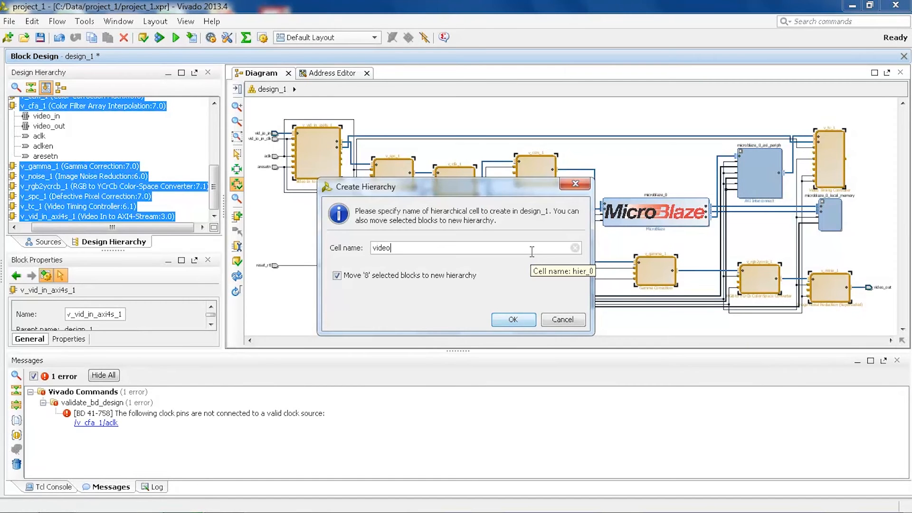
text(_pipeline)
click(510, 320)
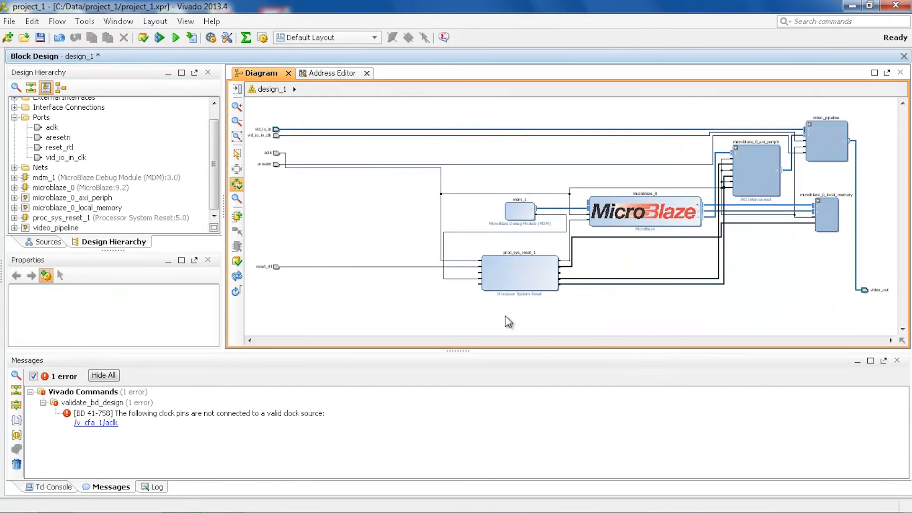
click(236, 276)
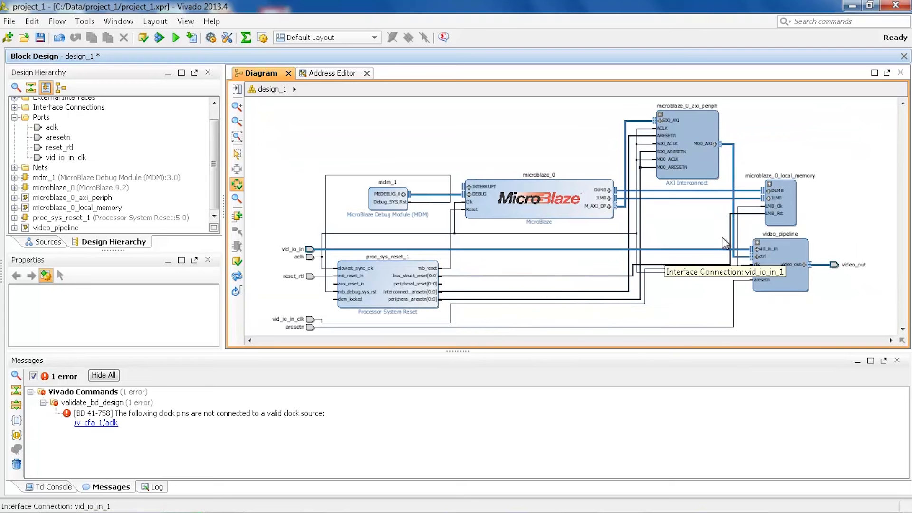
- Expand the video_pipeline hierarchy in place and inspect its inner blocks and the interface connection feeding its ctrl pin
click(757, 243)
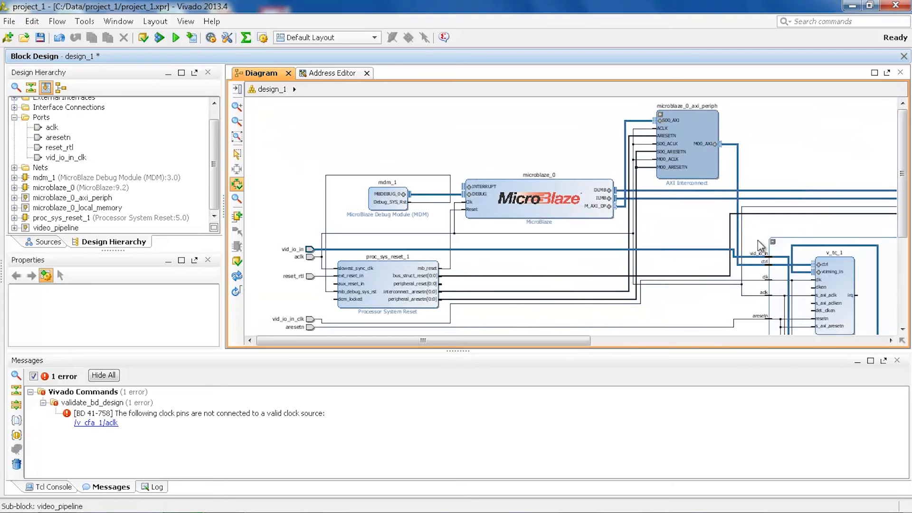
drag(668, 230, 639, 200)
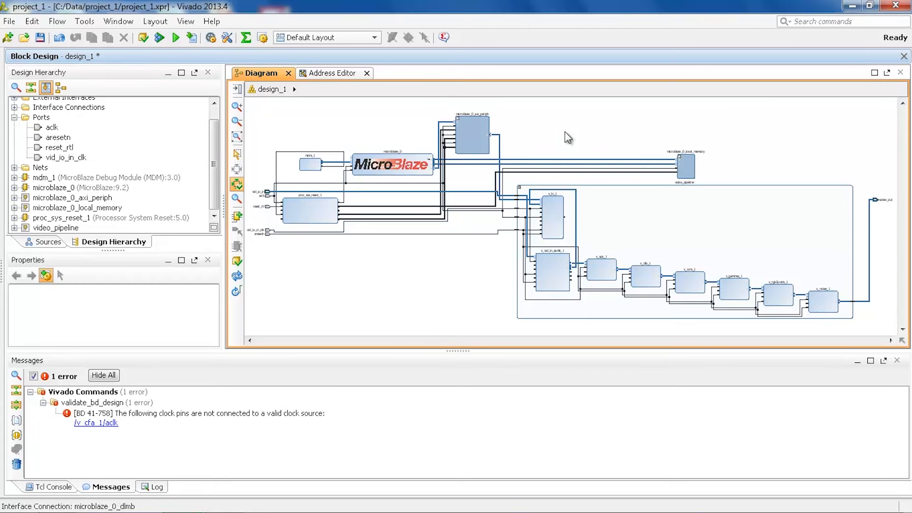
drag(446, 180, 618, 270)
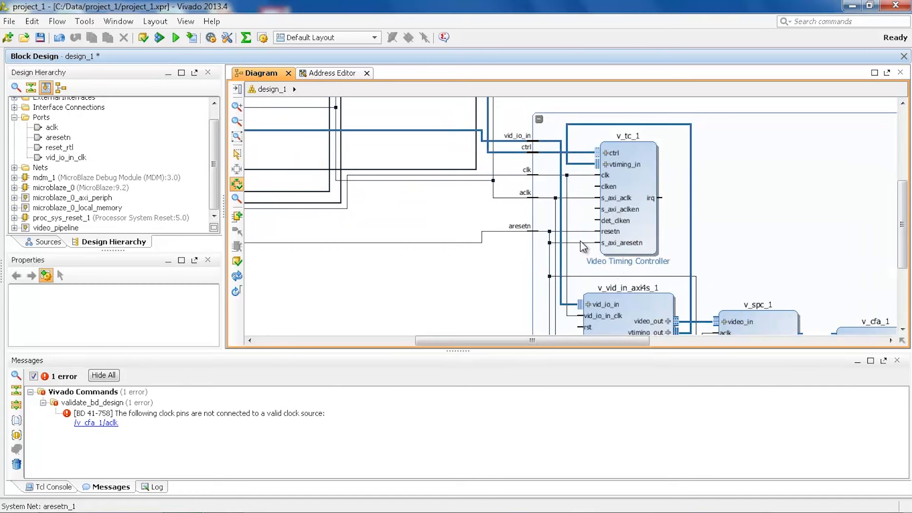
click(502, 153)
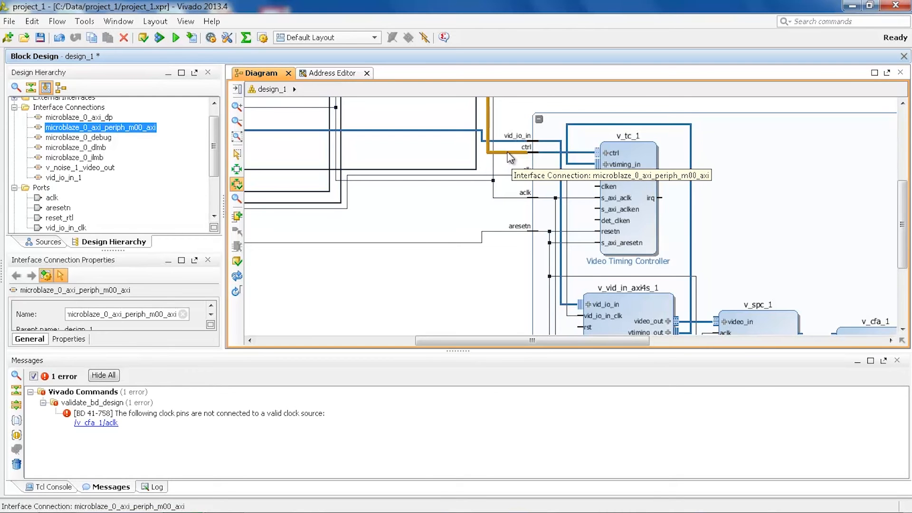
key(ctrl+z)
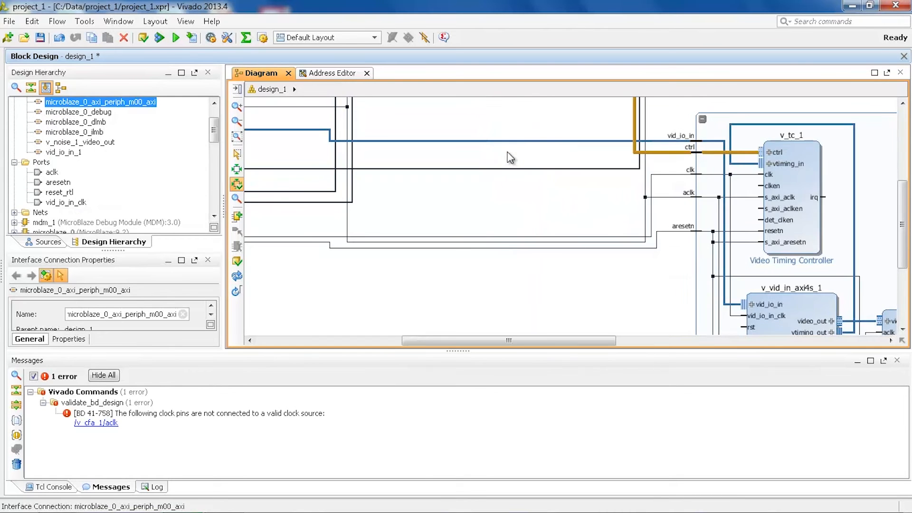
click(673, 235)
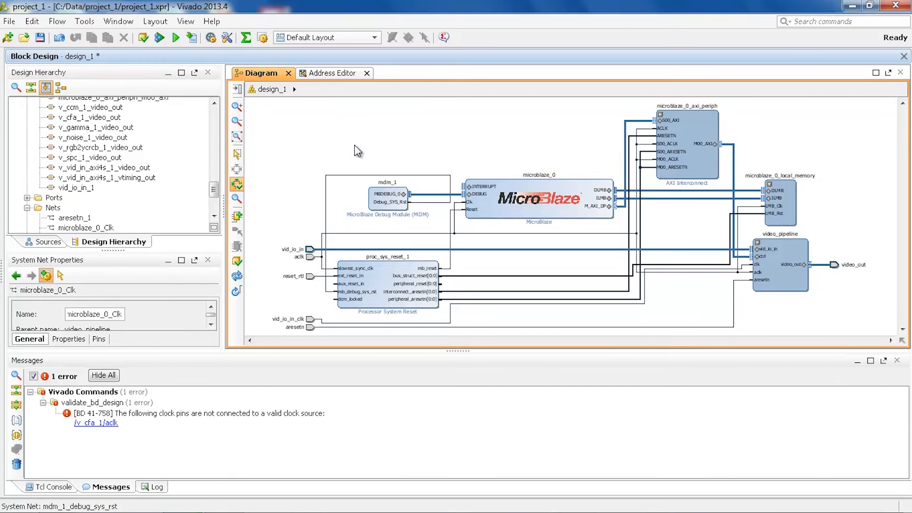
- Create a comment reading "This is my design" in the empty diagram area above the mdm_1 block
right_click(328, 131)
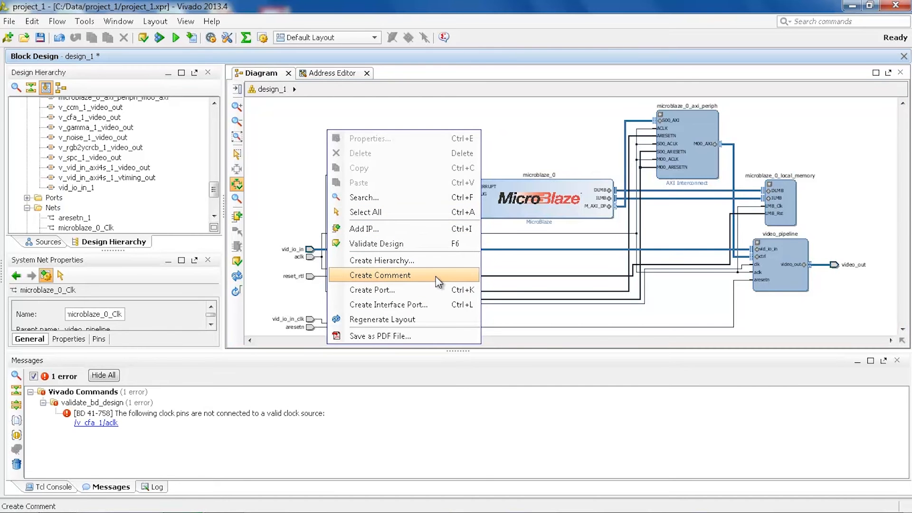
click(380, 275)
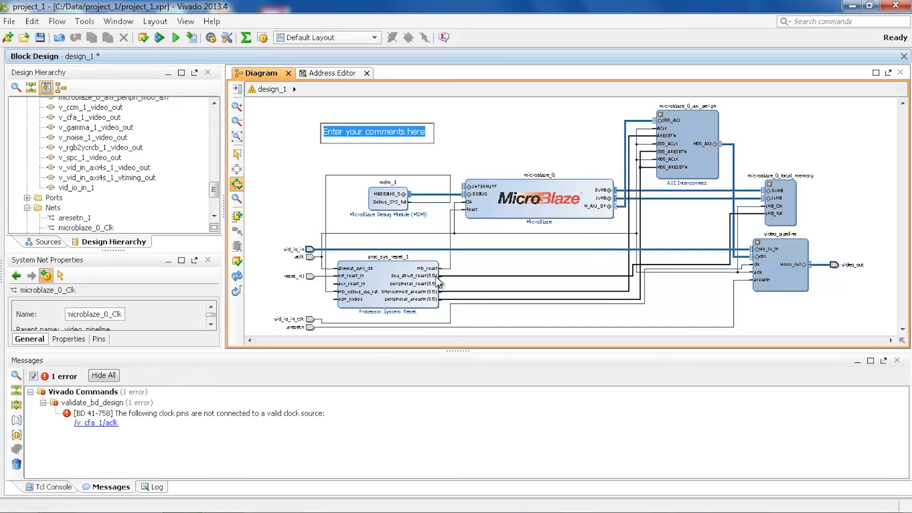
text(Thi)
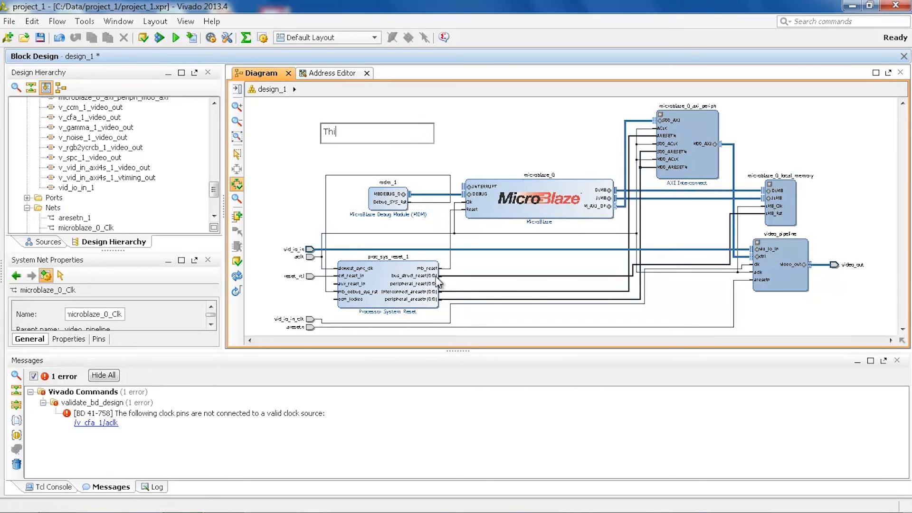
text(s is my design)
click(494, 122)
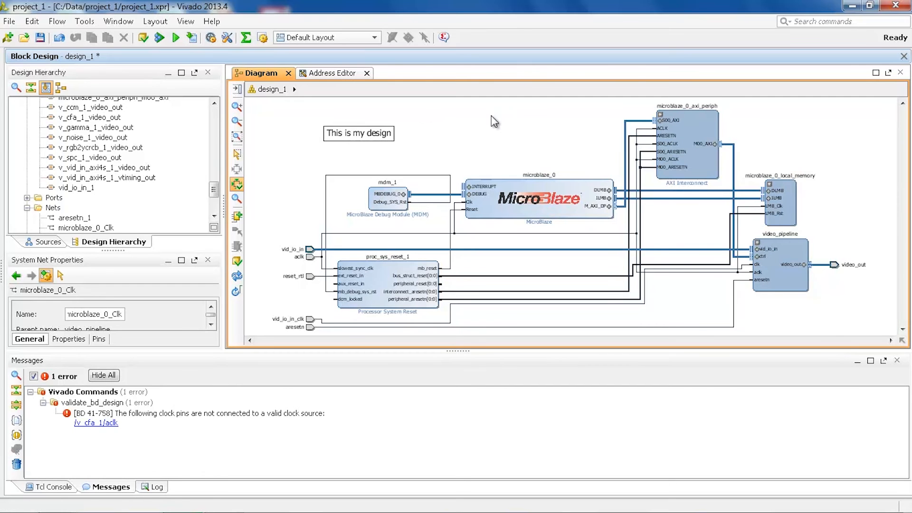
- Increase the size of the "This is my design" comment once and shift it slightly within the space above mdm_1
click(381, 135)
right_click(380, 135)
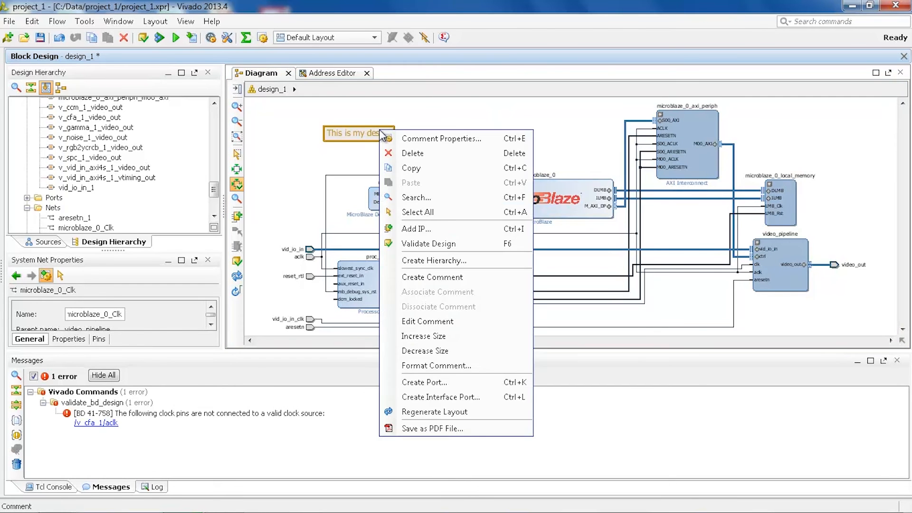
click(430, 336)
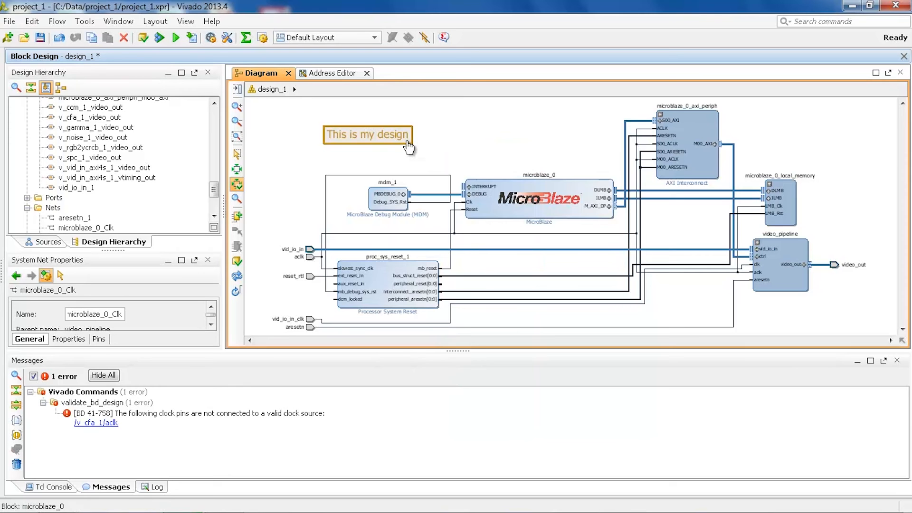
drag(403, 142, 390, 134)
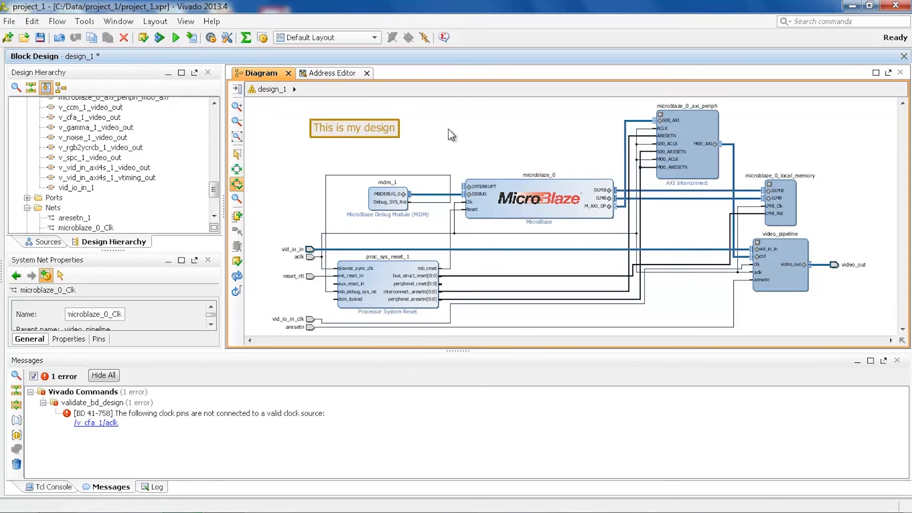
- Create a comment reading "This is my uP" attached to the microblaze_0 block
click(580, 189)
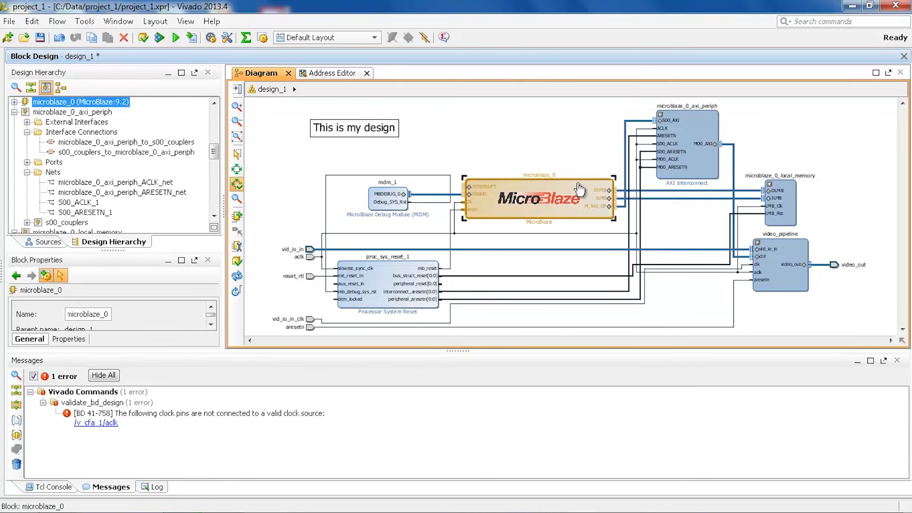
right_click(580, 186)
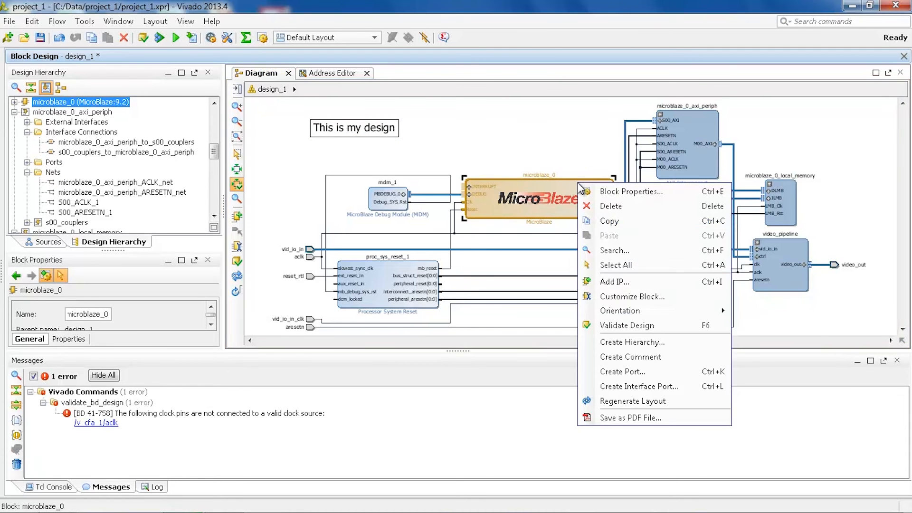
click(634, 356)
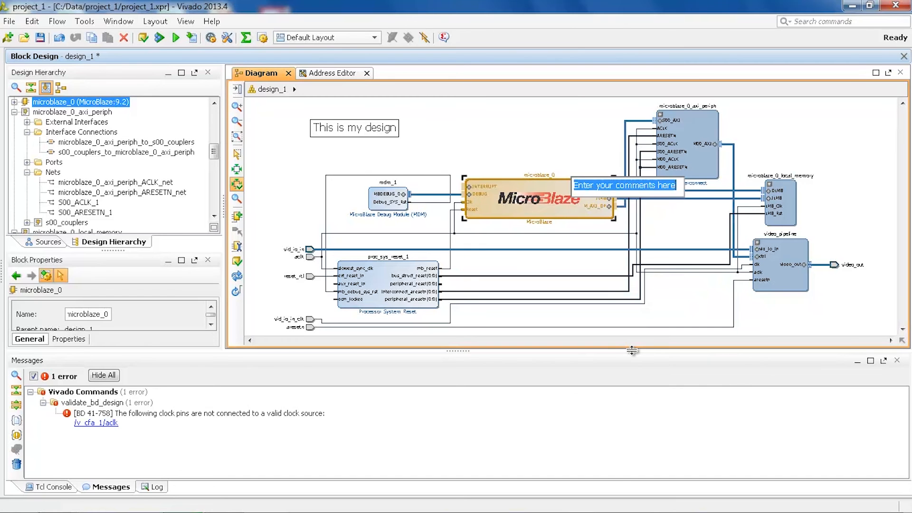
text(Th)
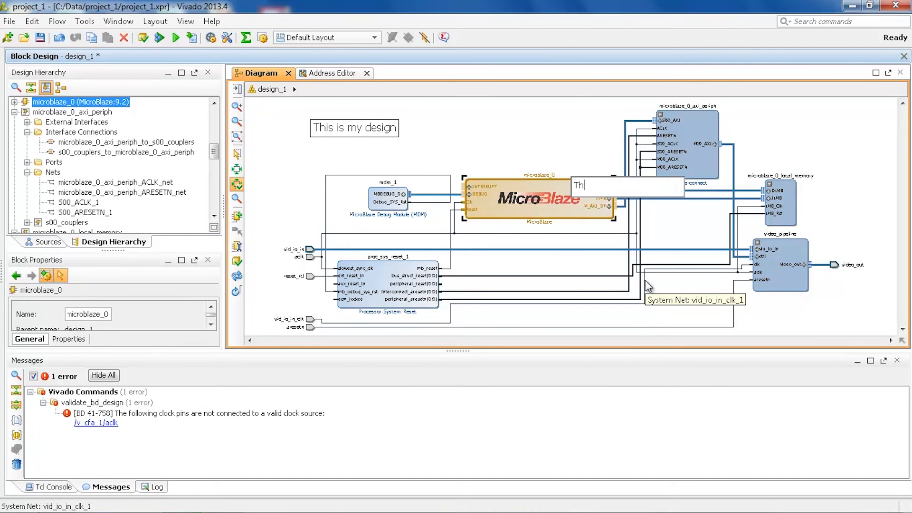
text(is is my uP)
click(568, 144)
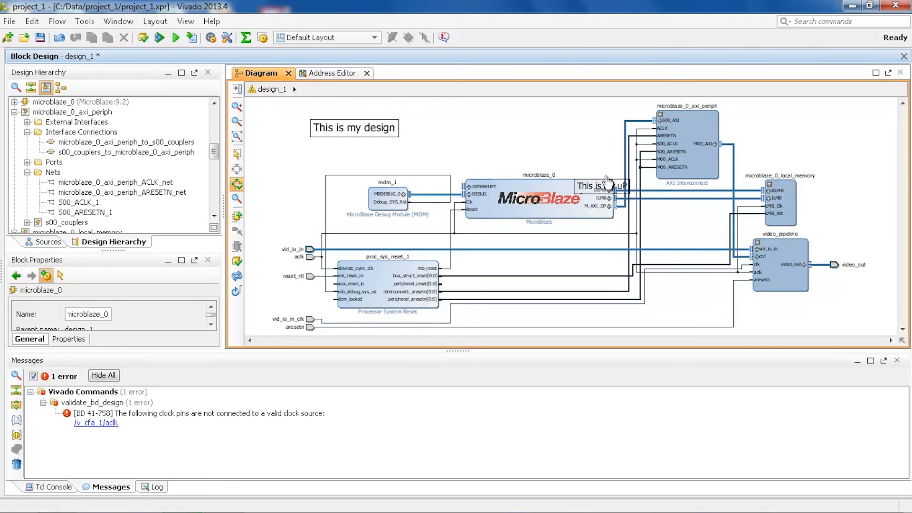
- Move the "This is my uP" comment off the microblaze_0 block into the empty space above it
drag(611, 177, 585, 142)
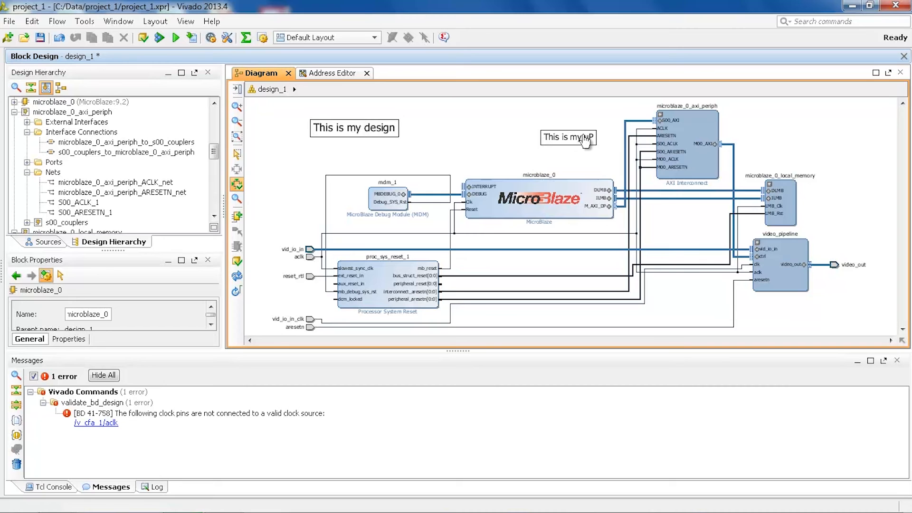
drag(585, 141, 571, 132)
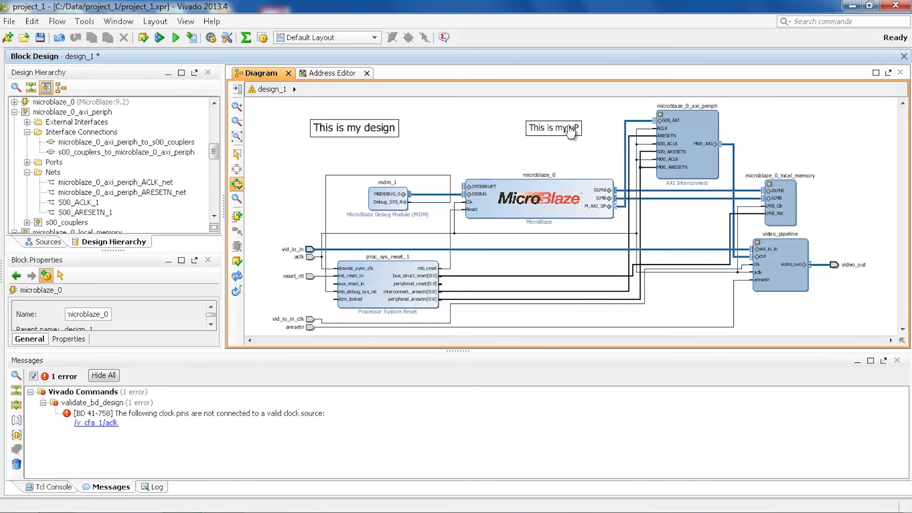
drag(571, 132, 581, 132)
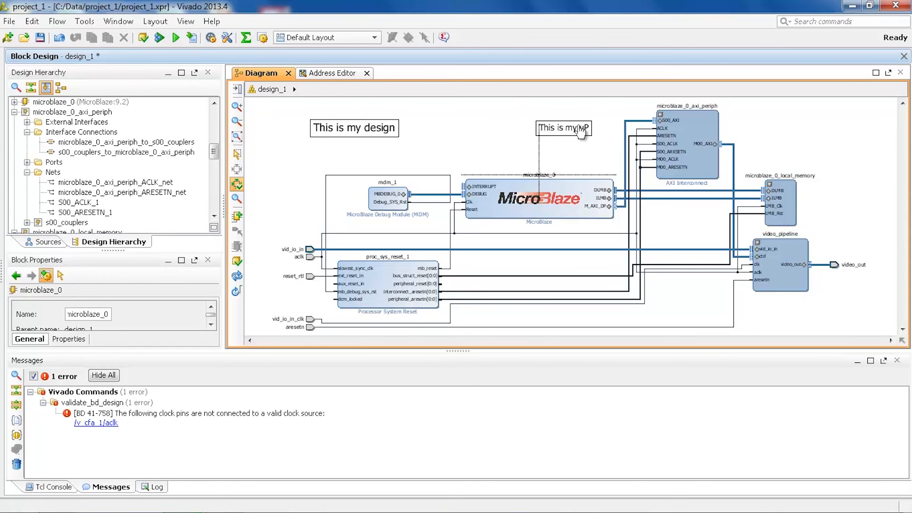
- Associate the "This is my design" comment with the mdm_1 block and reposition the comment above that block
drag(387, 131, 382, 129)
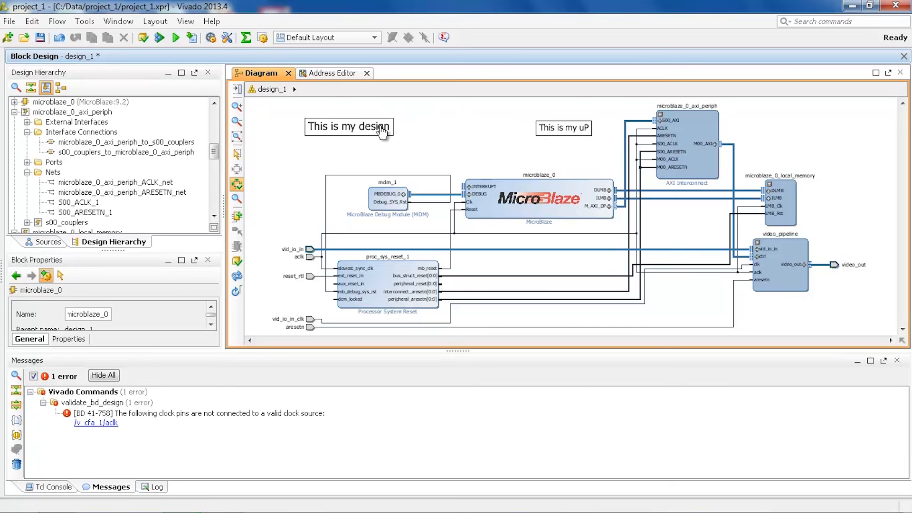
click(395, 203)
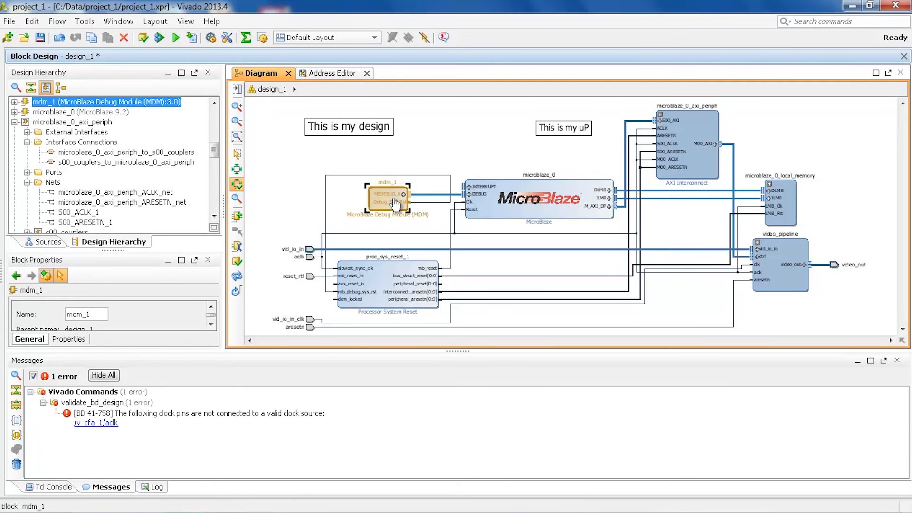
right_click(369, 135)
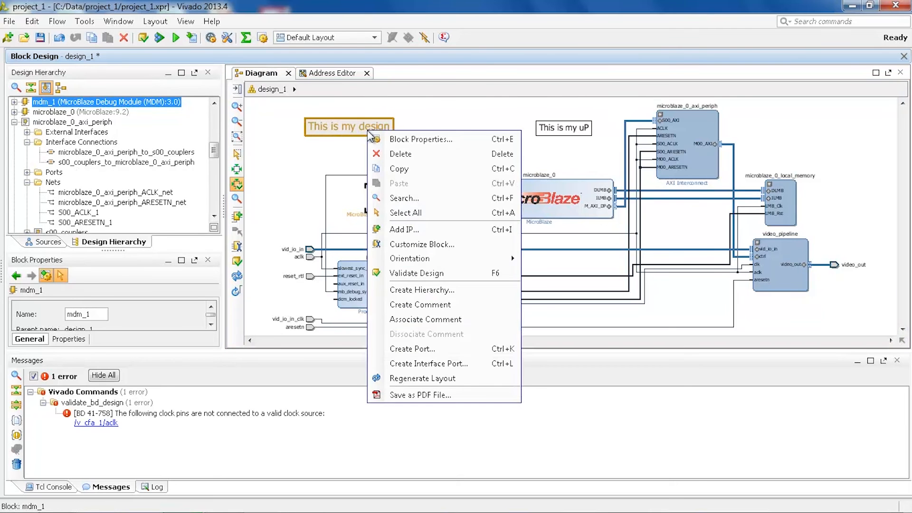
click(436, 320)
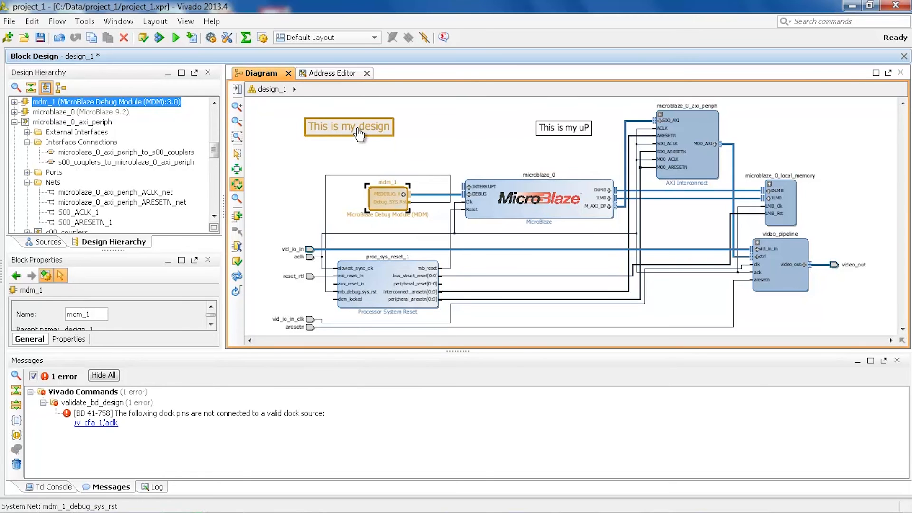
drag(360, 133, 381, 131)
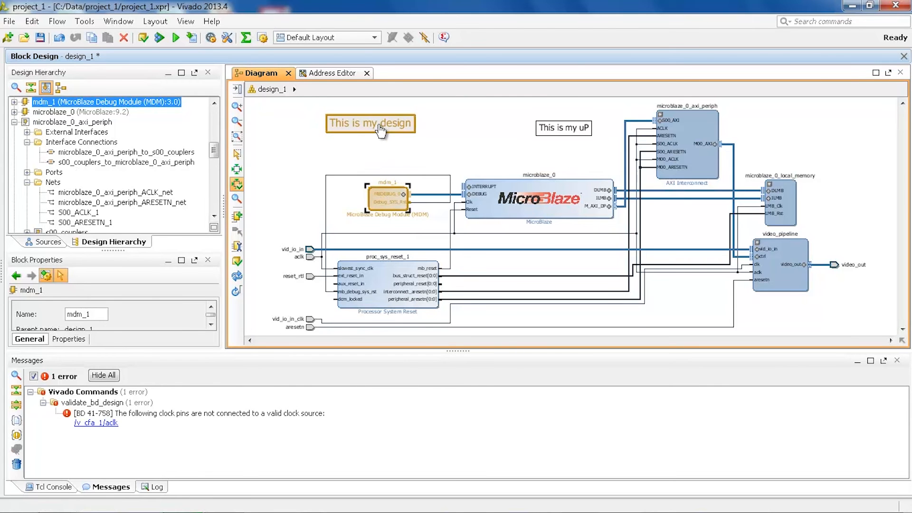
click(478, 151)
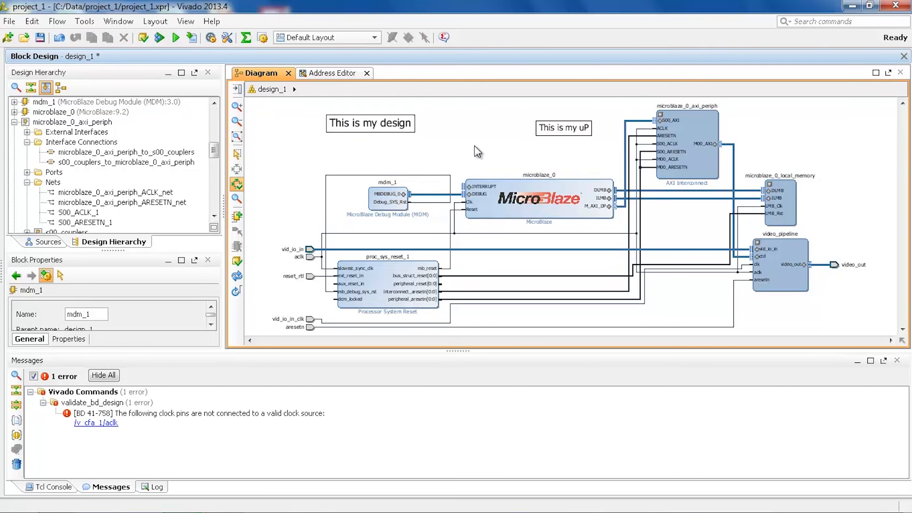
- Hide all clock nets and reset nets in the diagram through the block design layer options
click(240, 90)
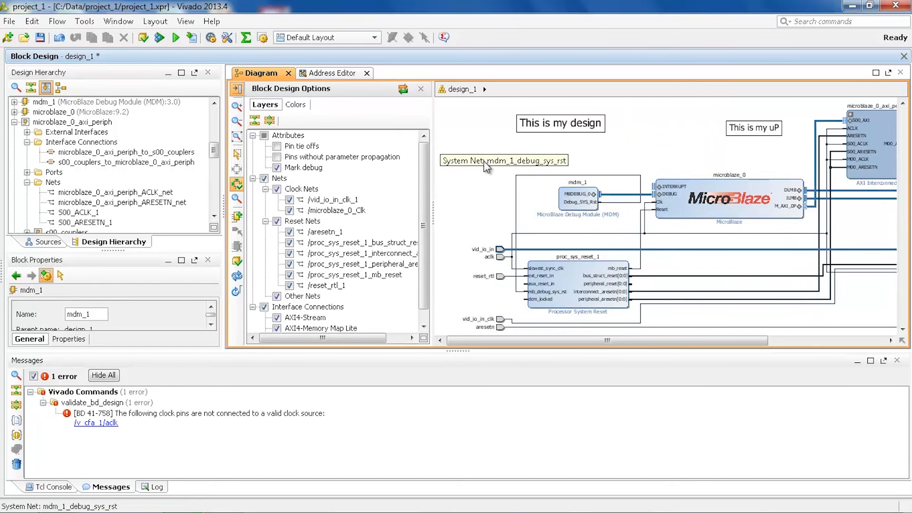
drag(483, 184, 473, 170)
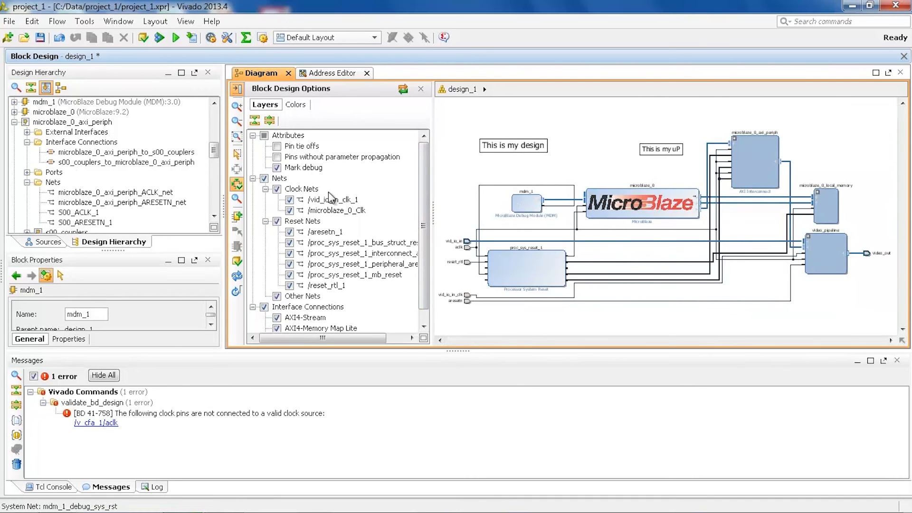
click(277, 190)
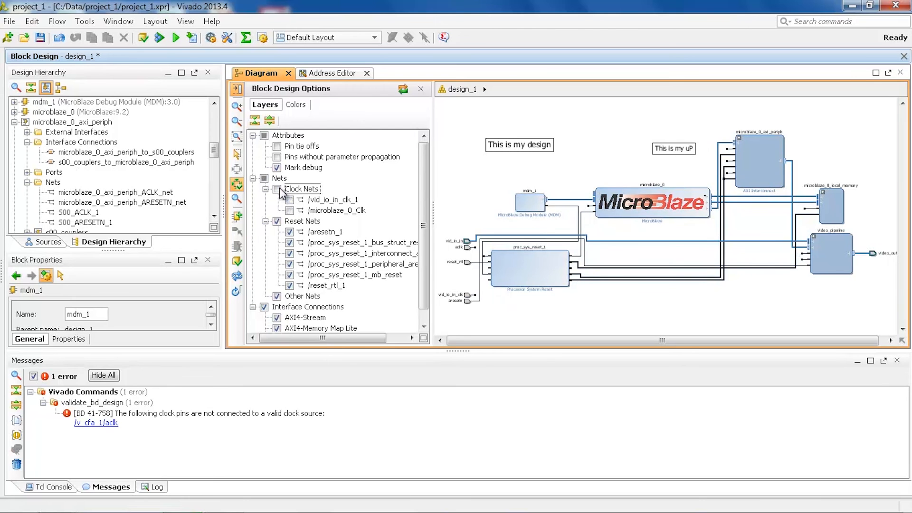
click(278, 221)
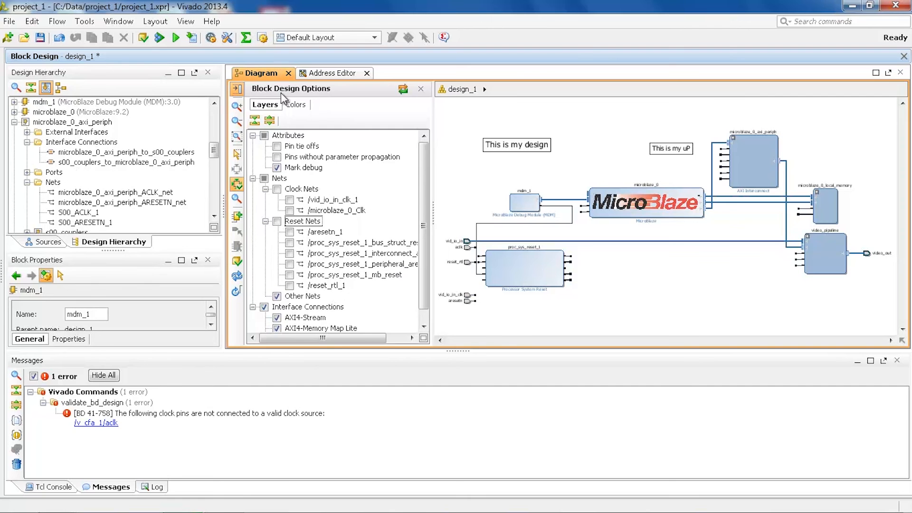
- Set the AXI4-Lite Connection color to purple (128, 0, 128) and inspect the AXI4-Lite connections in the diagram
click(295, 105)
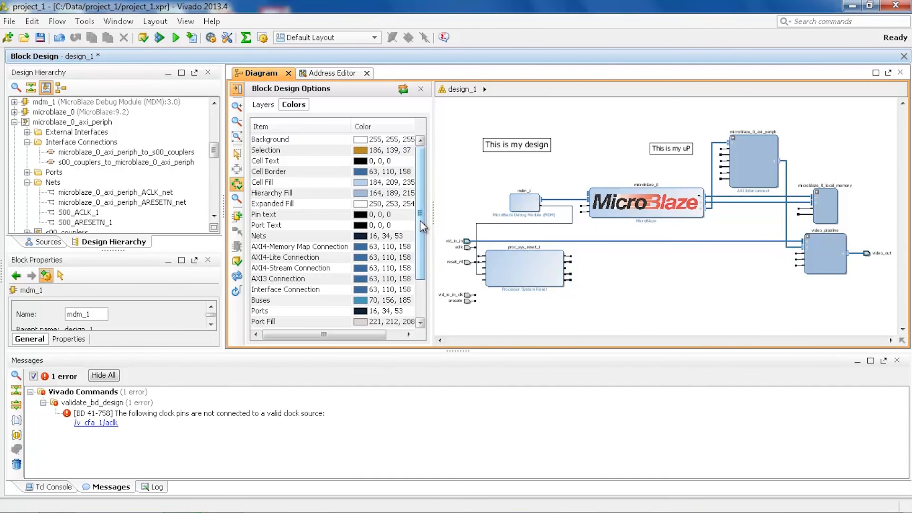
drag(422, 227, 422, 241)
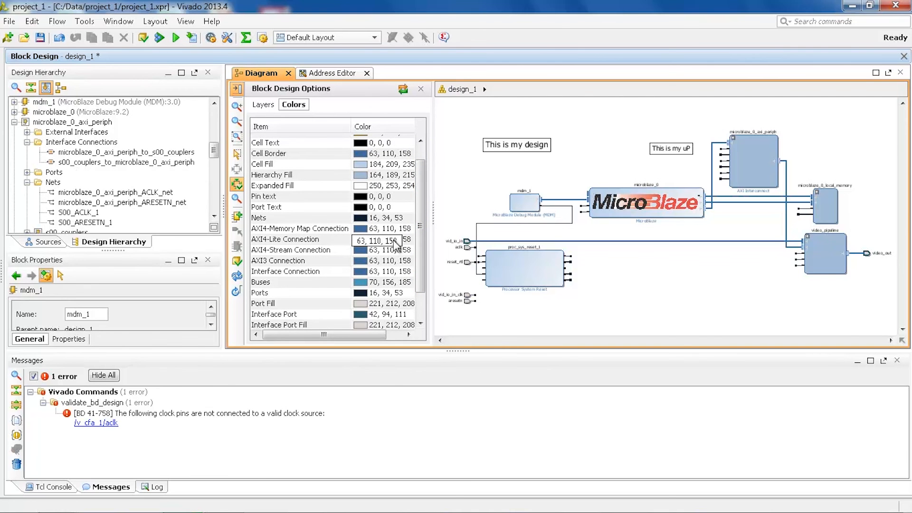
click(396, 245)
click(409, 242)
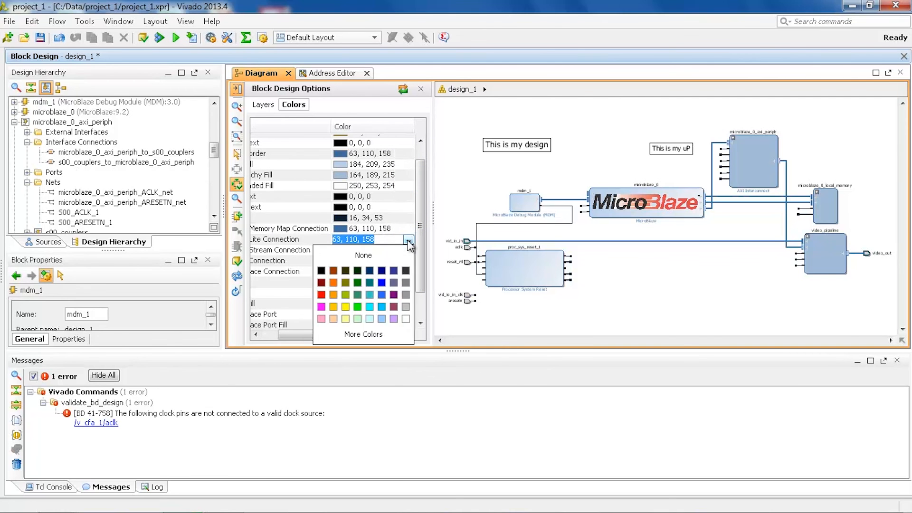
click(395, 294)
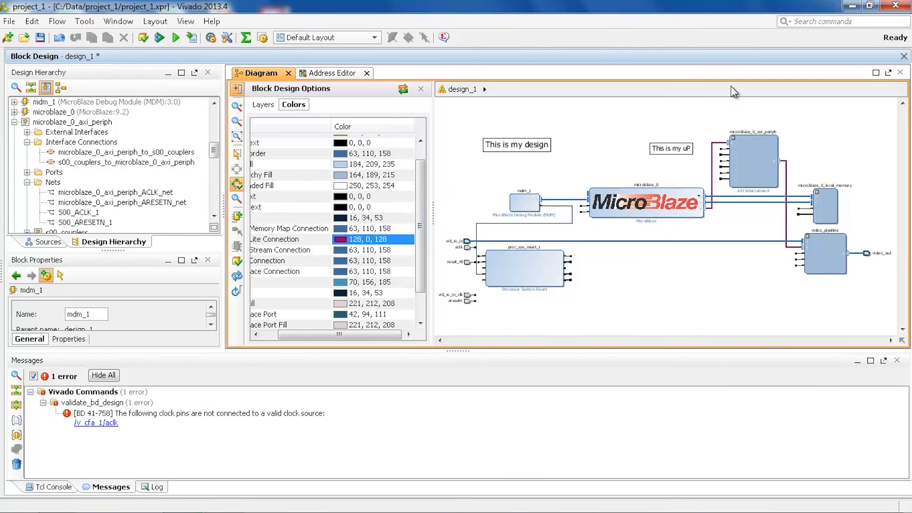
drag(660, 112, 858, 294)
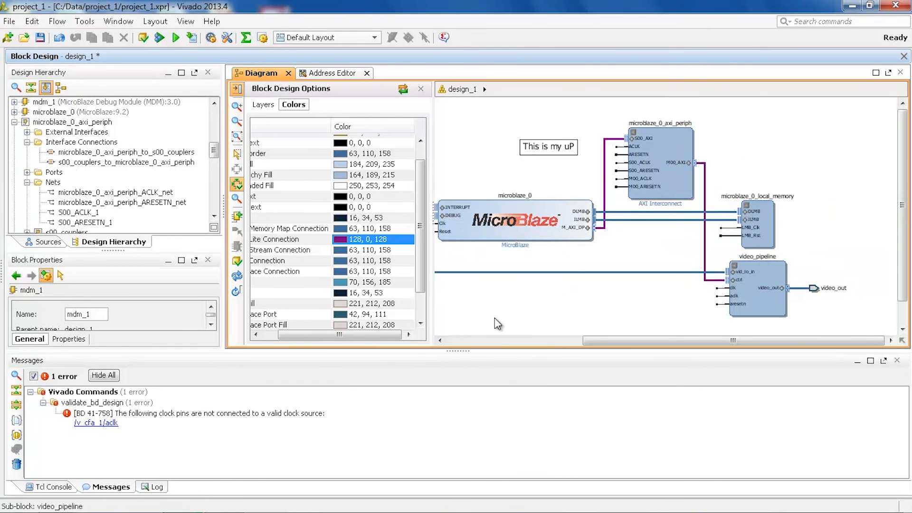
drag(368, 334, 332, 335)
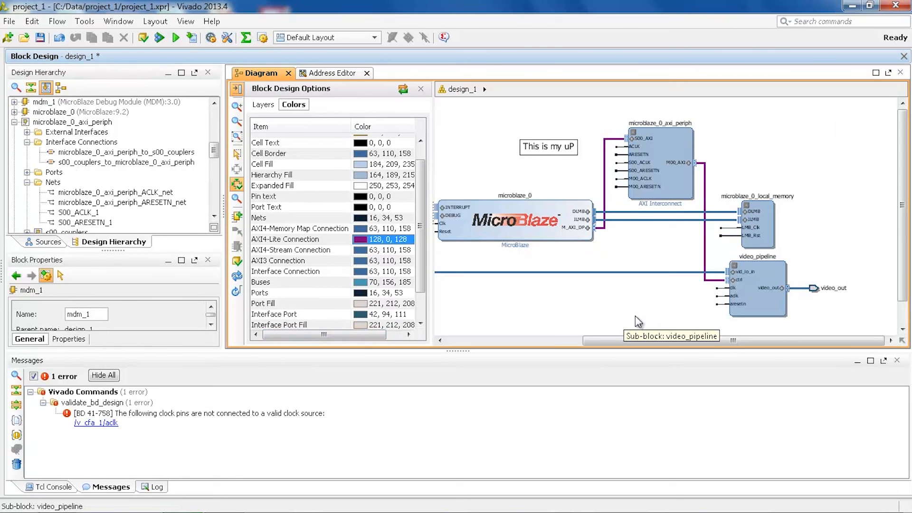
drag(636, 315, 613, 280)
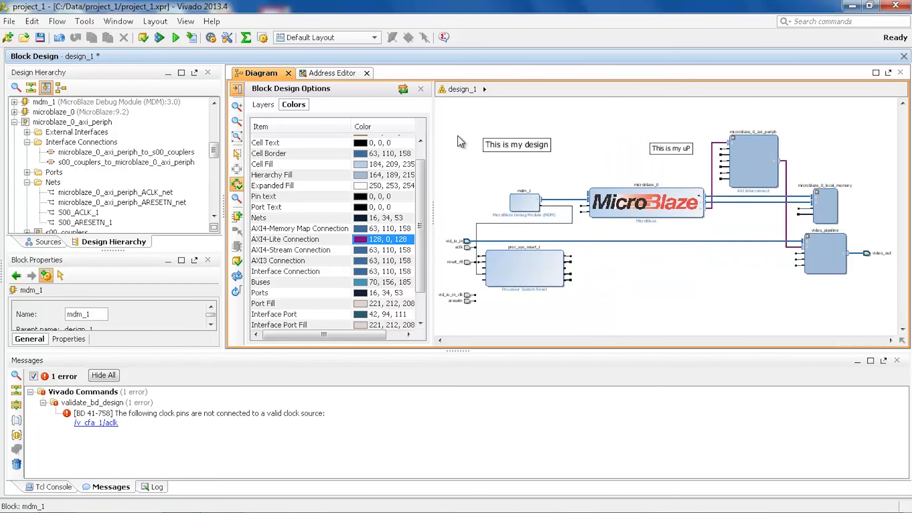
- Reset both the layer and color options of the block design and close the options
click(404, 90)
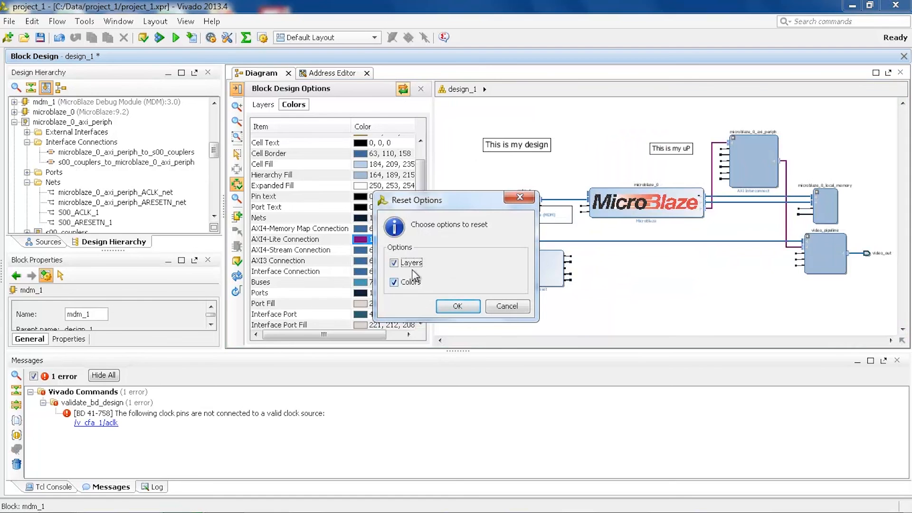
click(458, 309)
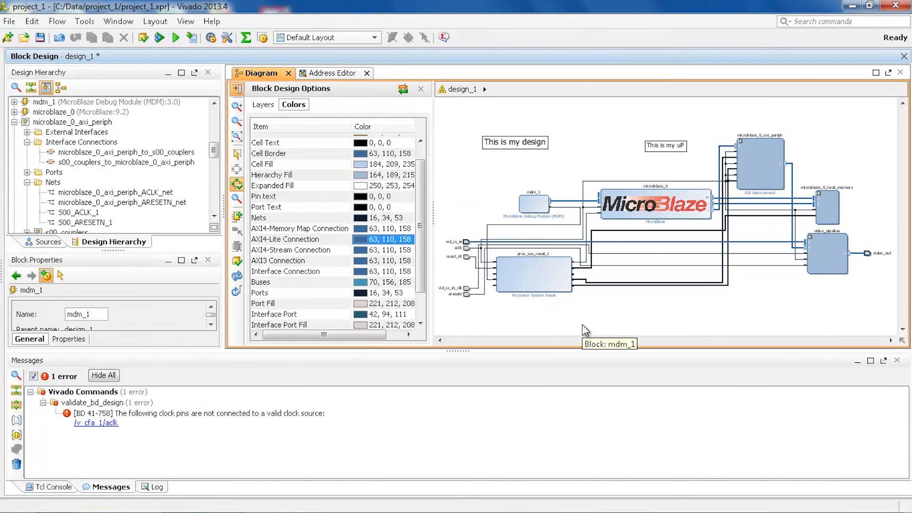
click(237, 90)
click(786, 438)
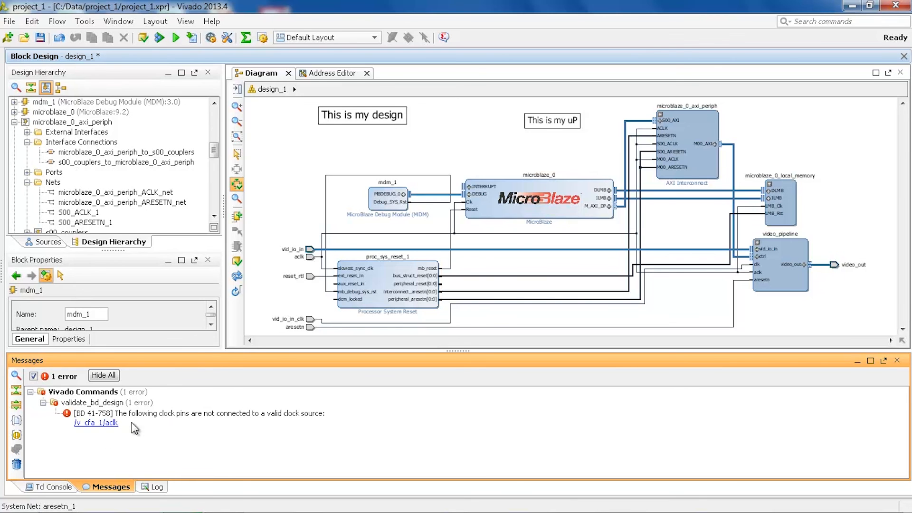
- Export the block design as a Tcl script by running write_bd_tcl {c:\home\my_design.tcl} in the Tcl Console
click(53, 486)
click(62, 473)
text(write_)
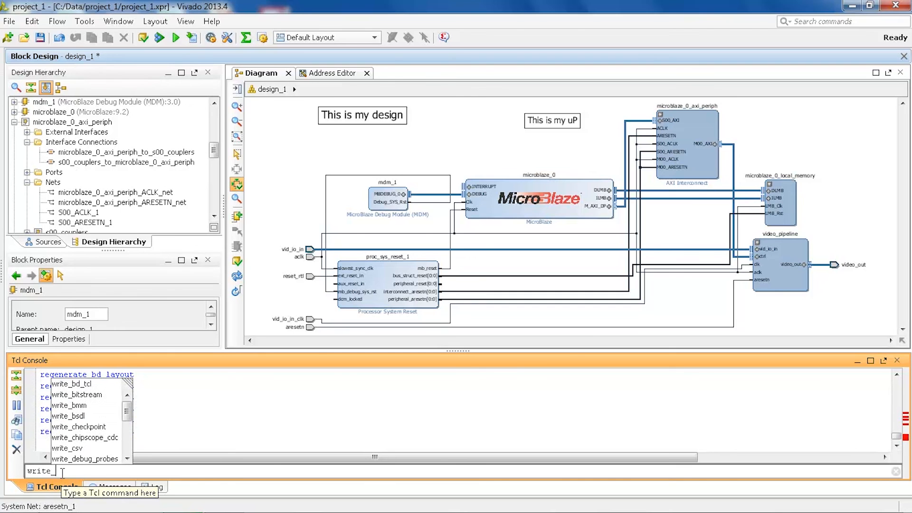
text(bd_tcl )
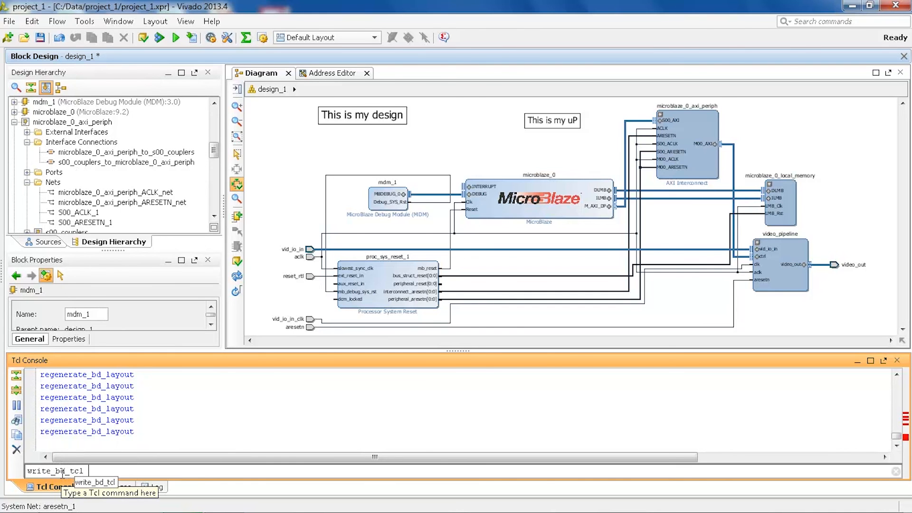
text({c:\)
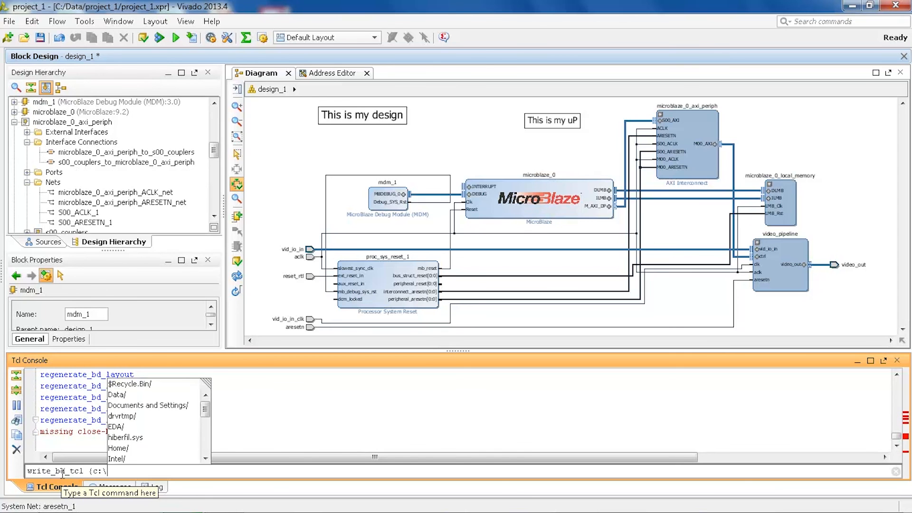
text(ho)
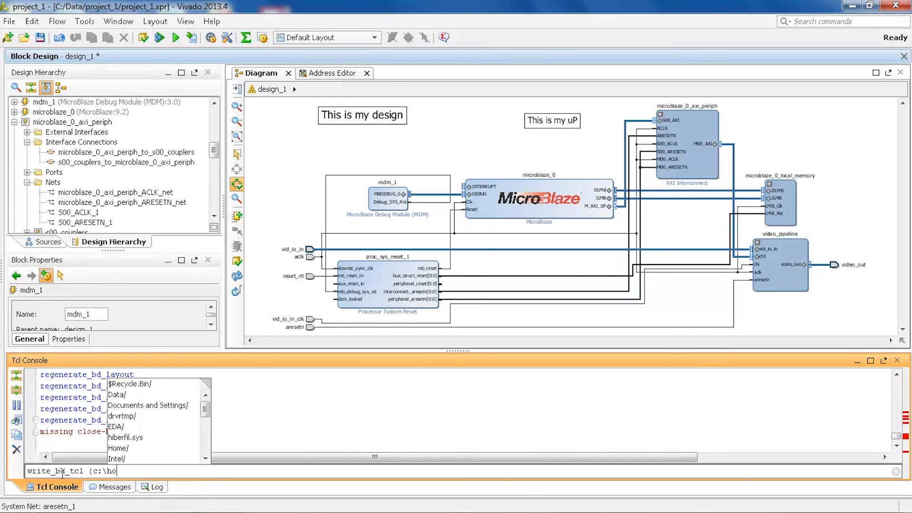
text(me\)
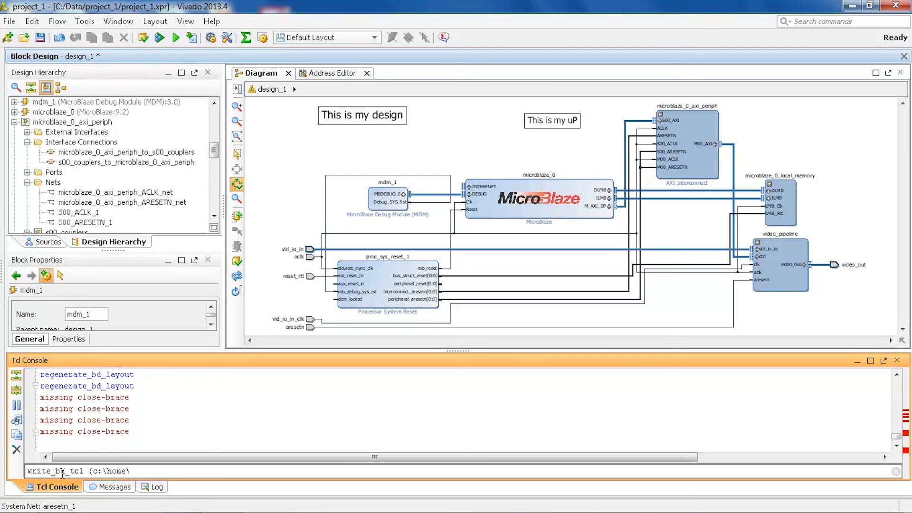
text(my_d)
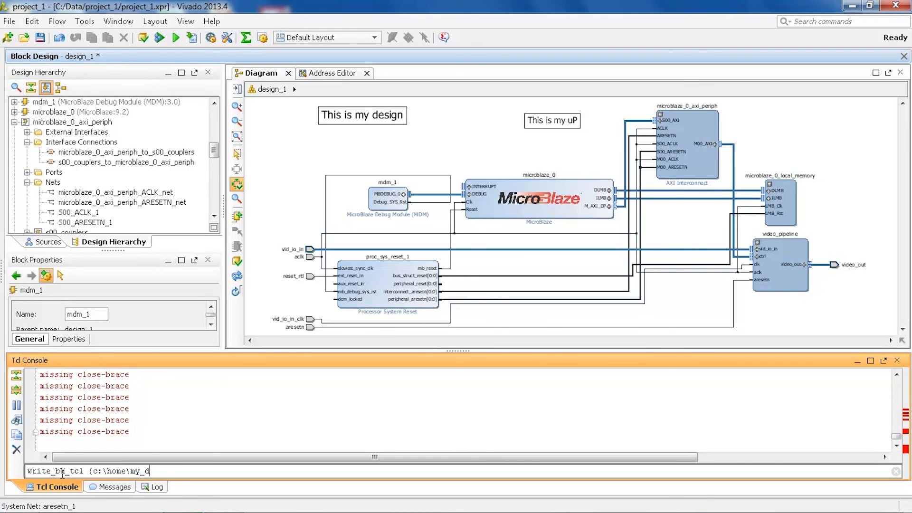
text(esign.tcl})
key(Return)
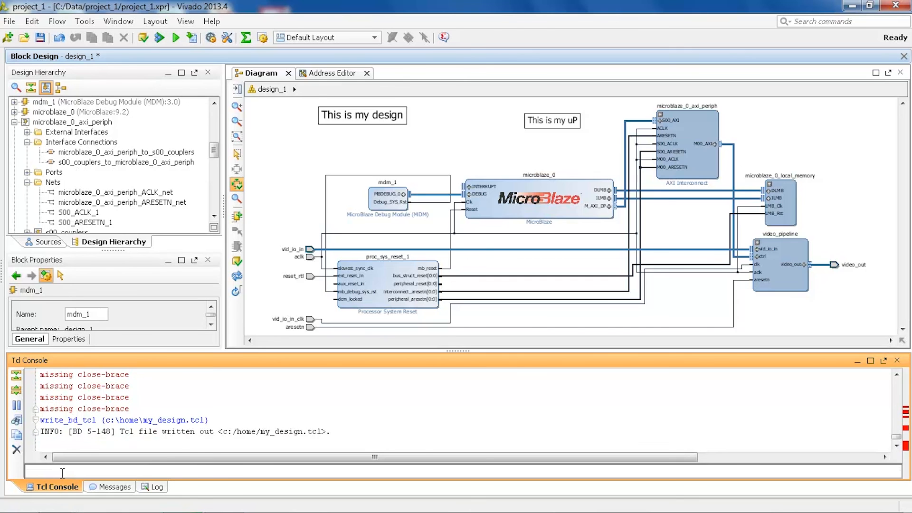